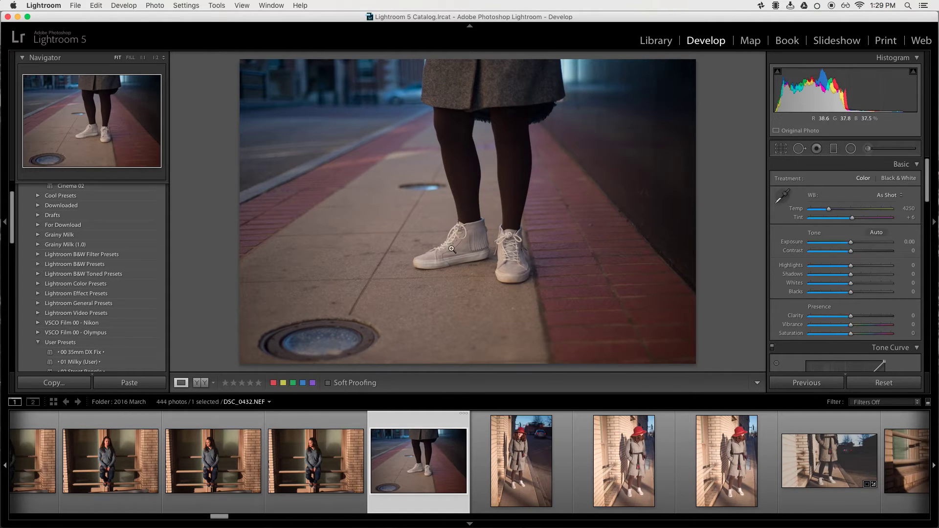
- Crop DSC_0432.NEF to a 16 x 9 aspect, pulling the top-left corner in, and apply it
click(780, 149)
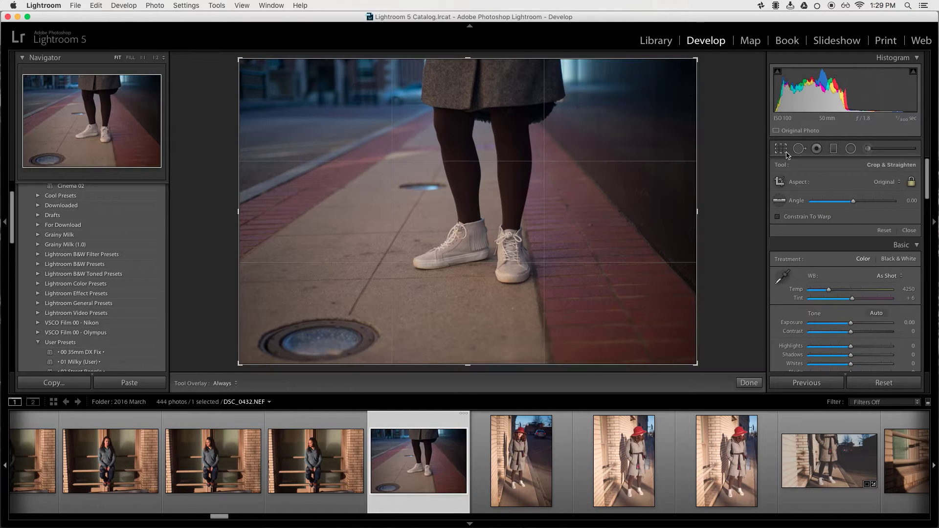
click(883, 183)
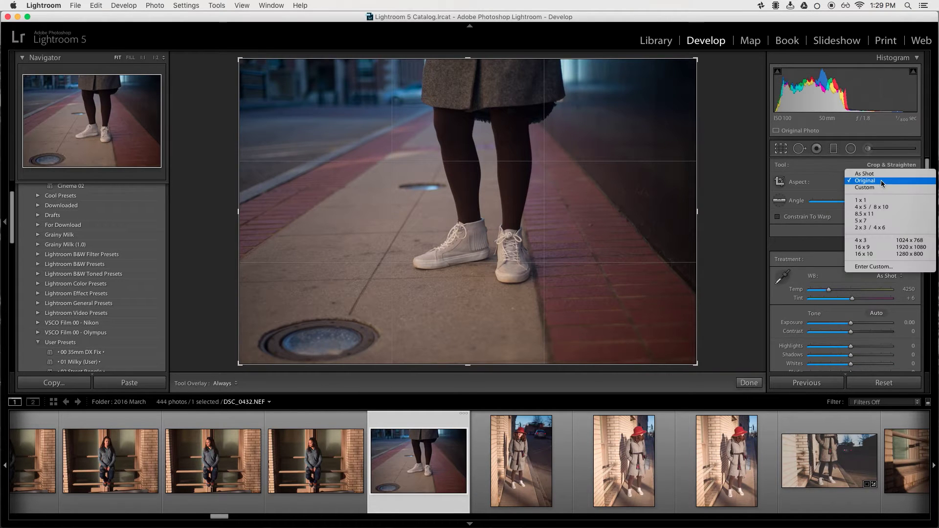
click(888, 248)
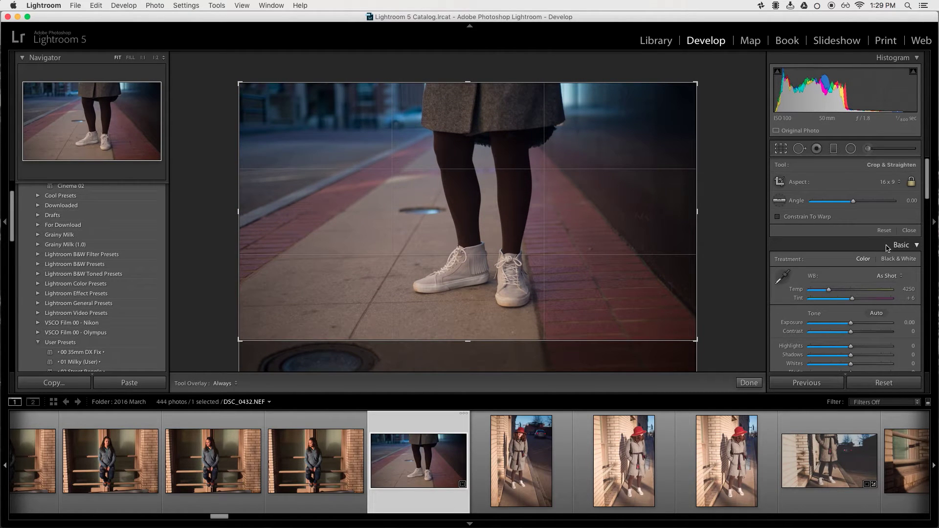
drag(238, 82, 253, 91)
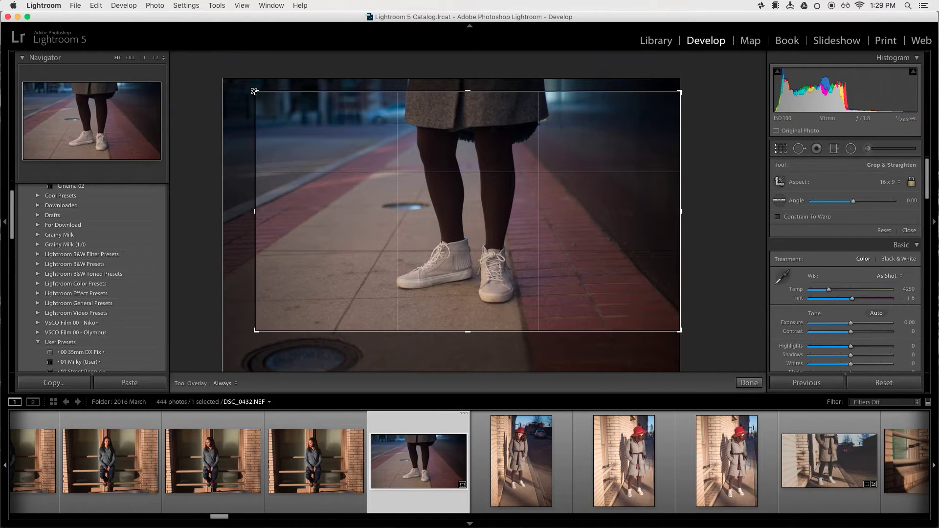
key(Return)
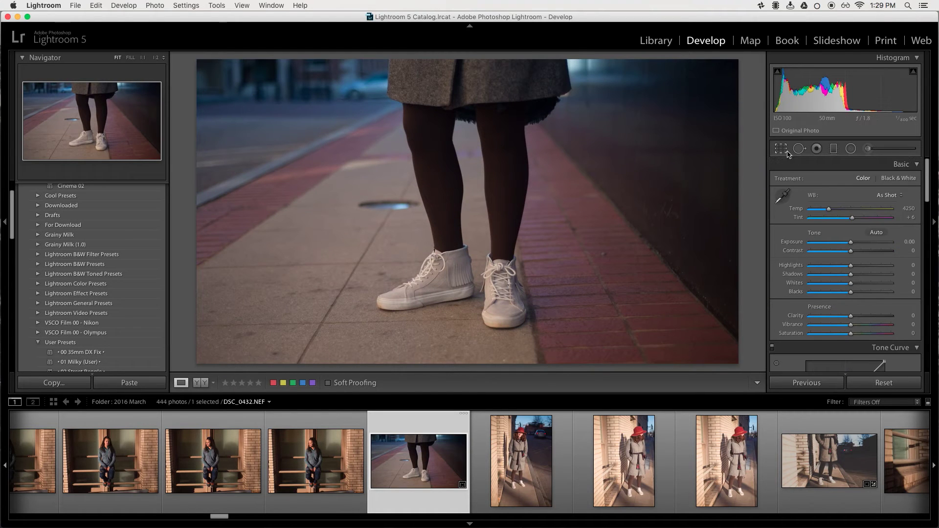
- Tighten the 16 x 9 crop from the top-left and shift the photo to center the sneakers
click(781, 148)
drag(250, 82, 265, 92)
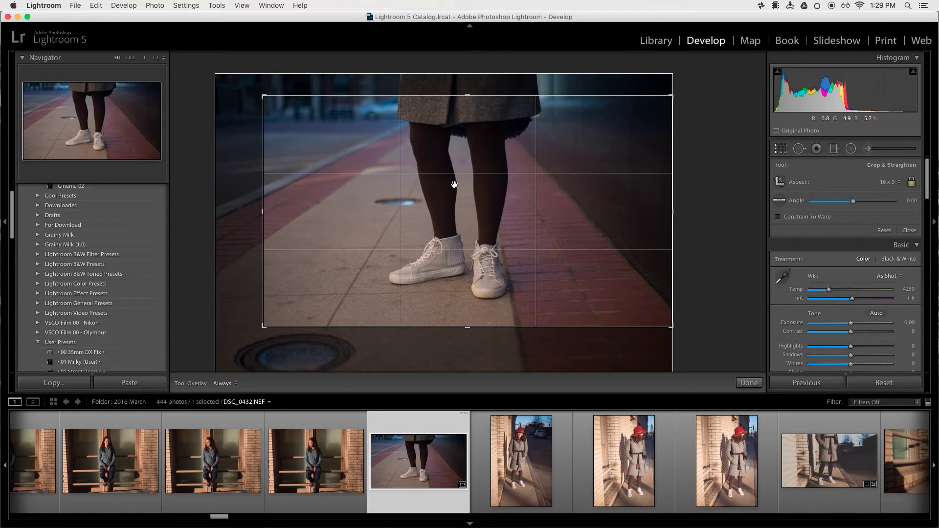
drag(452, 187, 461, 197)
key(Return)
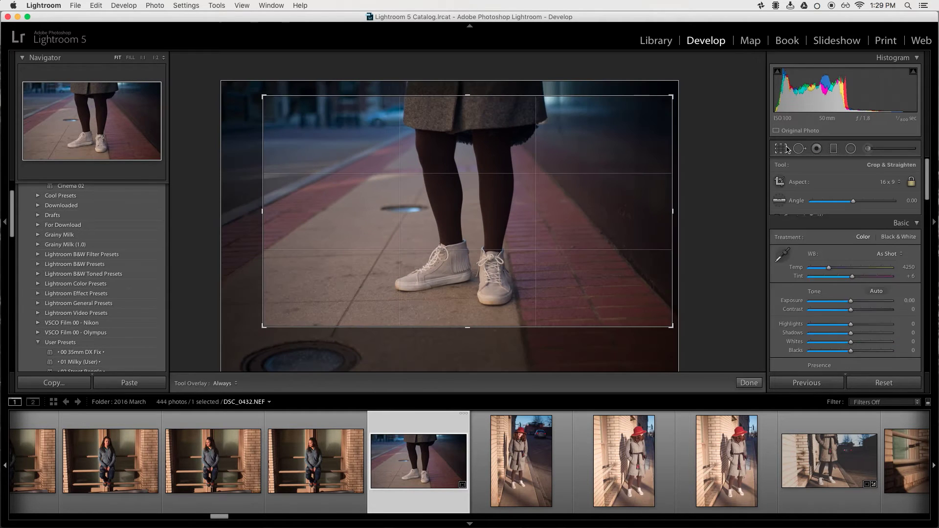
- Toggle the crop tool repeatedly to compare the cropped framing against the full photo
click(785, 149)
click(785, 148)
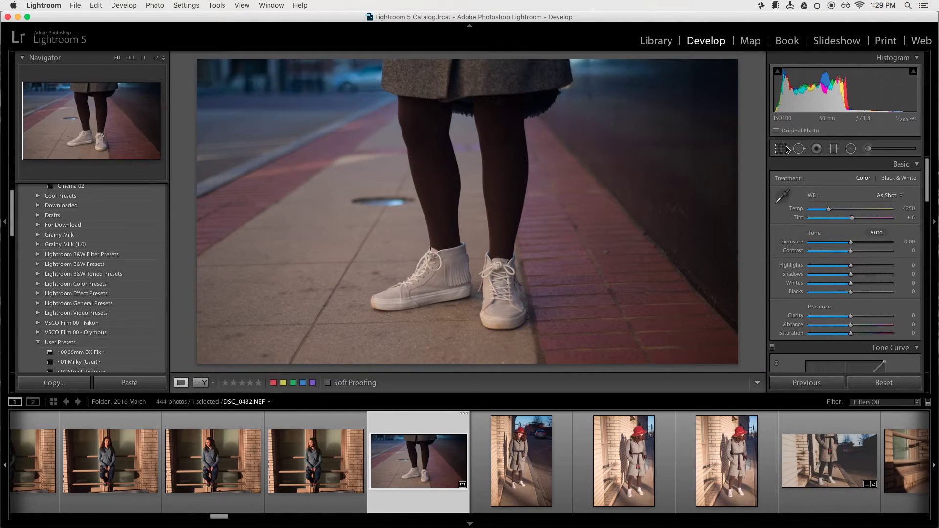
click(782, 149)
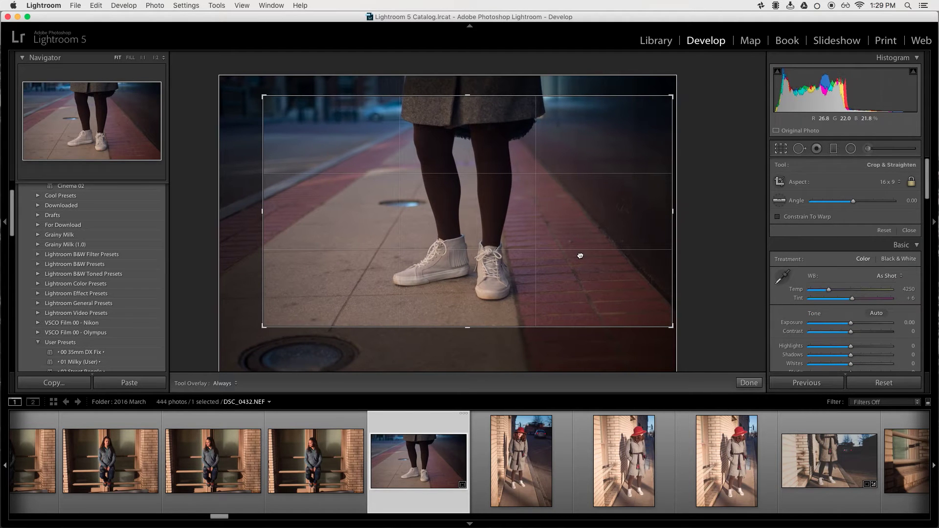
key(Return)
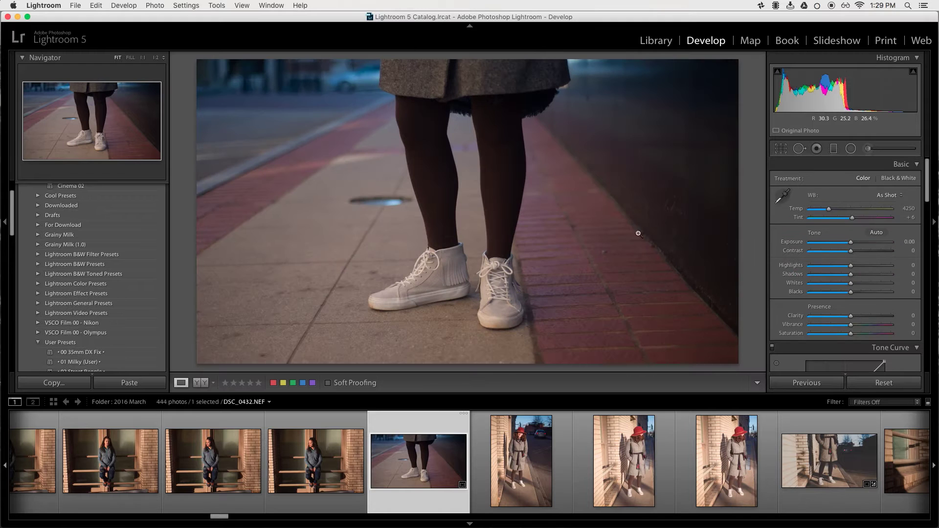
click(777, 150)
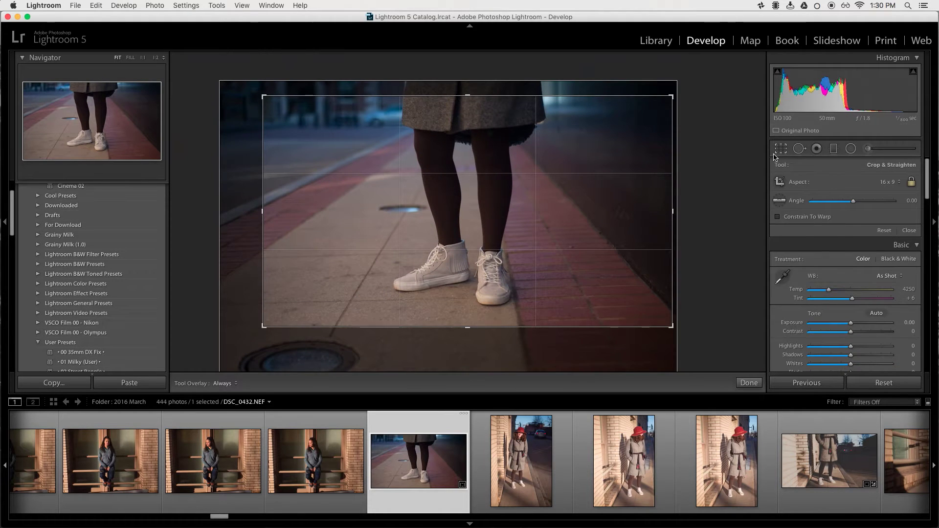
key(Return)
click(777, 151)
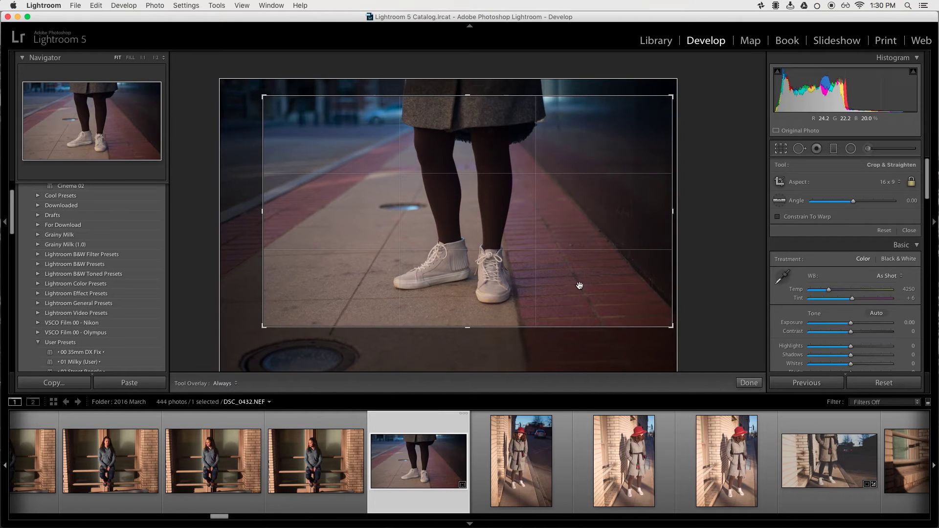
key(Return)
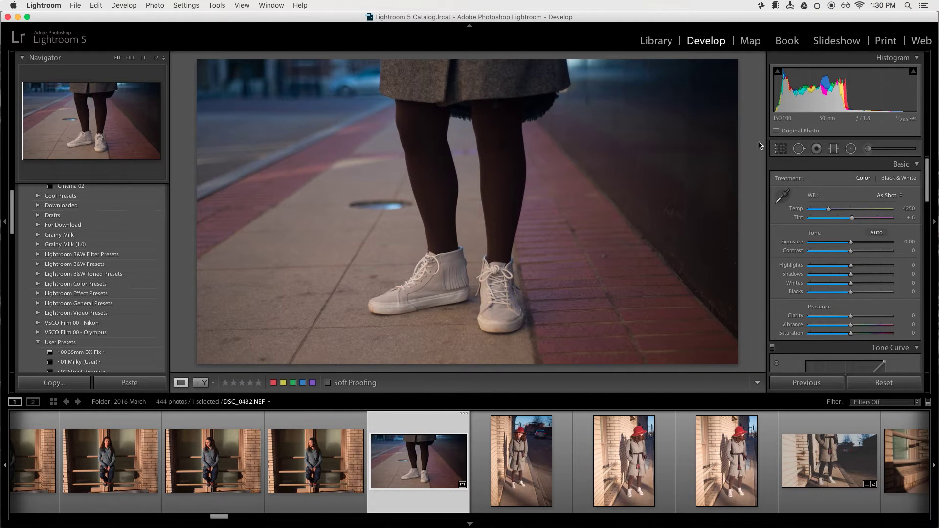
click(781, 148)
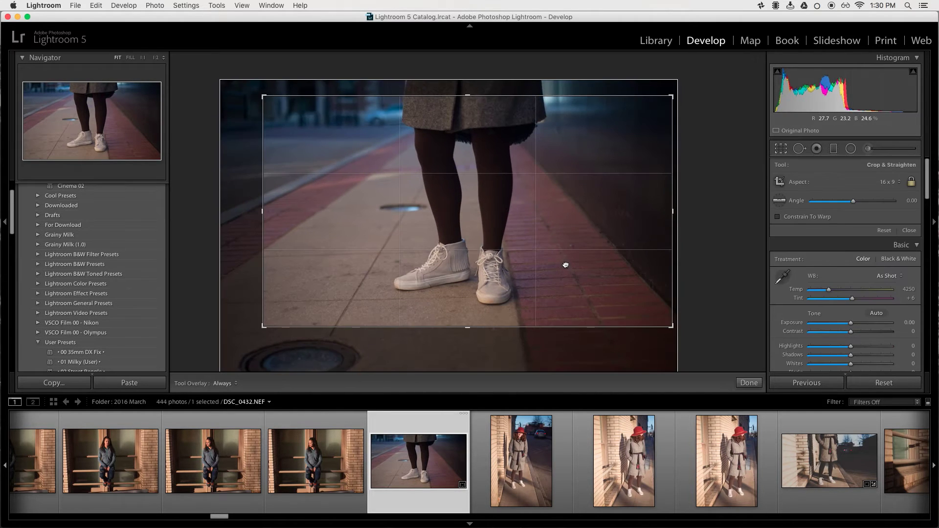
key(Return)
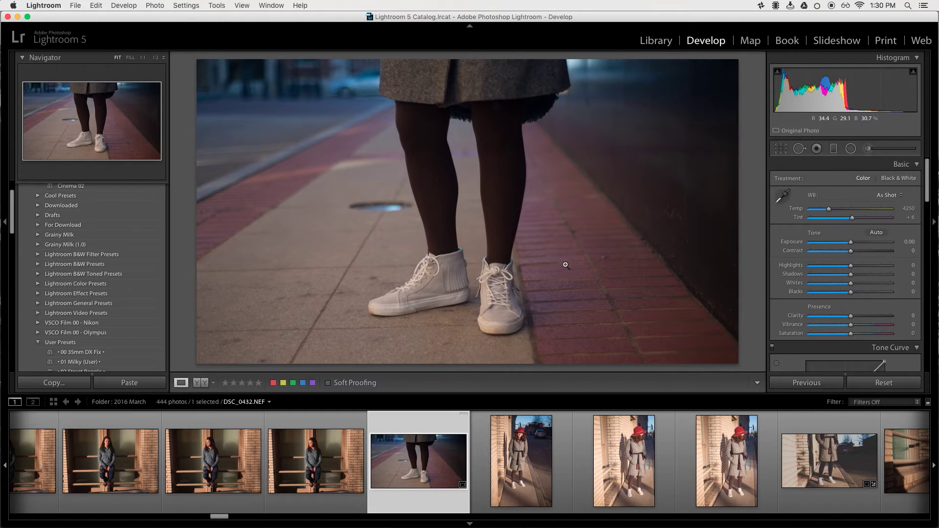
click(783, 149)
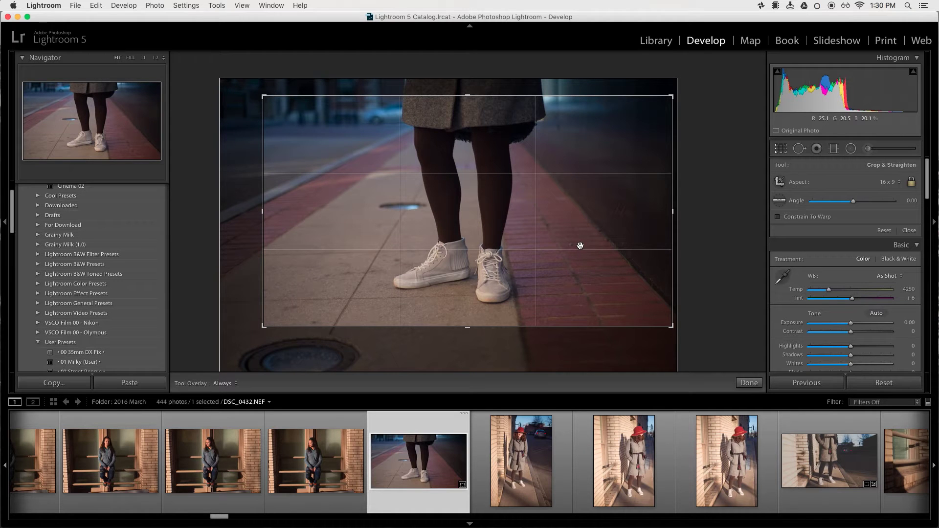
key(Return)
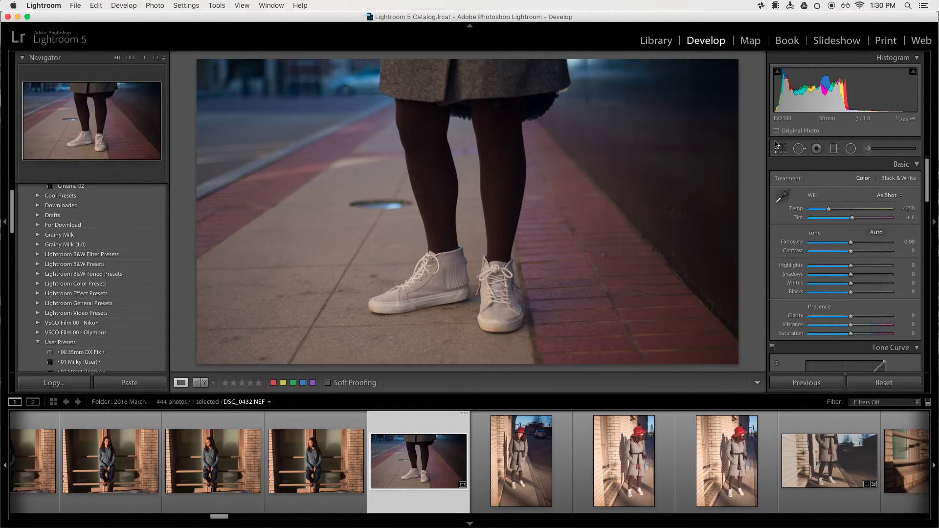
click(777, 146)
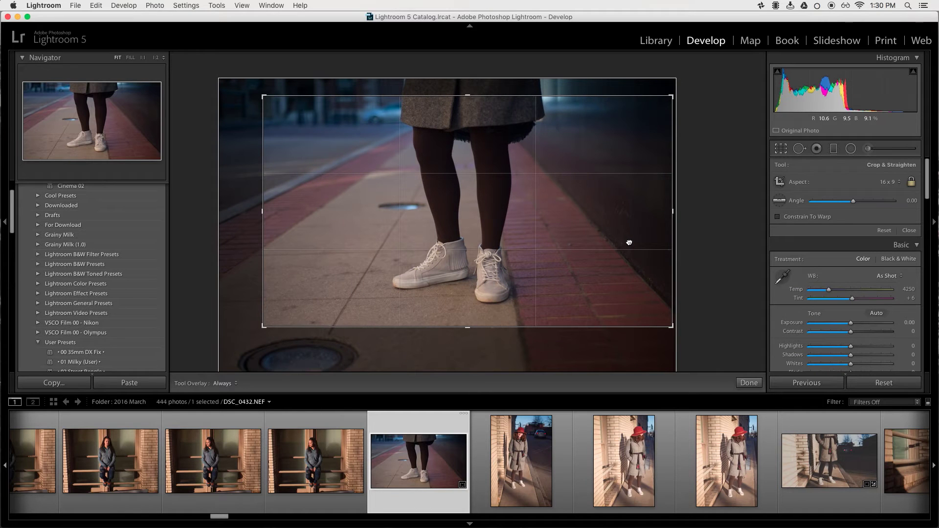
- Nudge the photo slightly up, down and right inside the 16 x 9 crop, then commit the final crop
drag(629, 243, 629, 244)
key(Return)
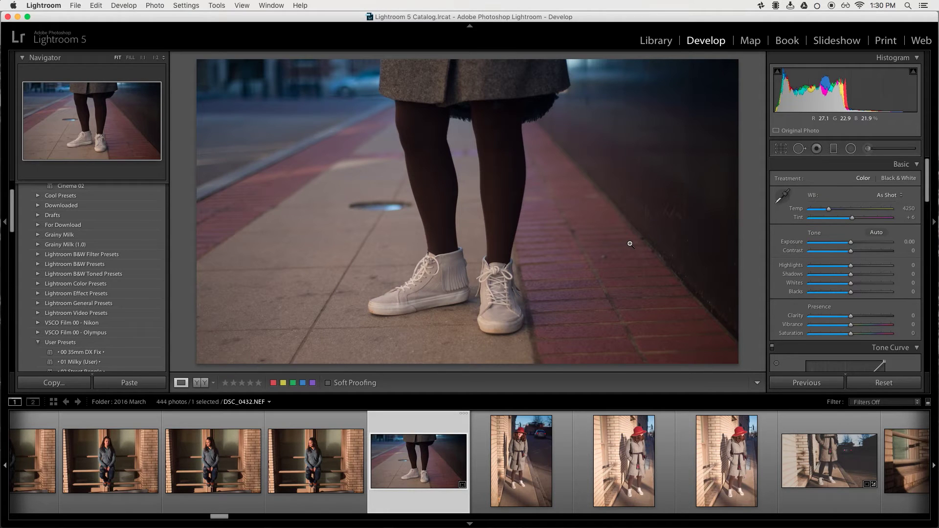
click(781, 148)
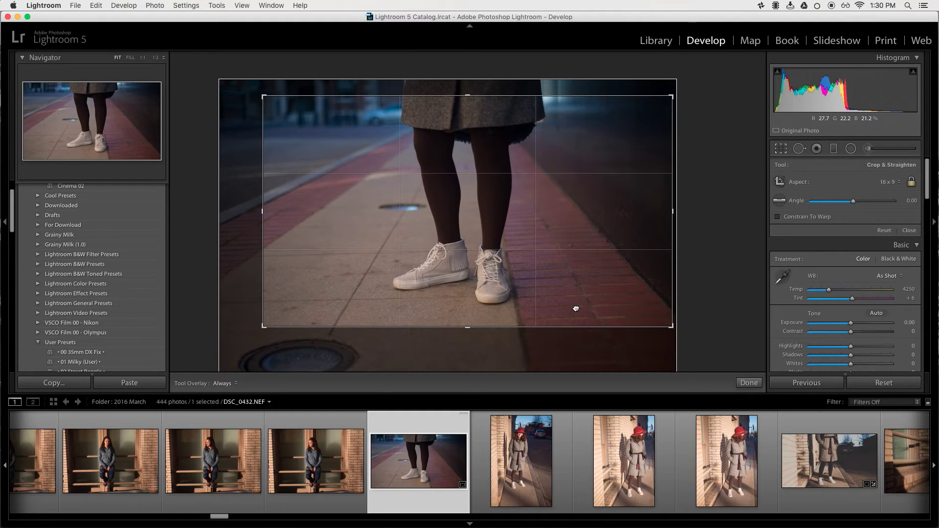
drag(575, 308, 576, 308)
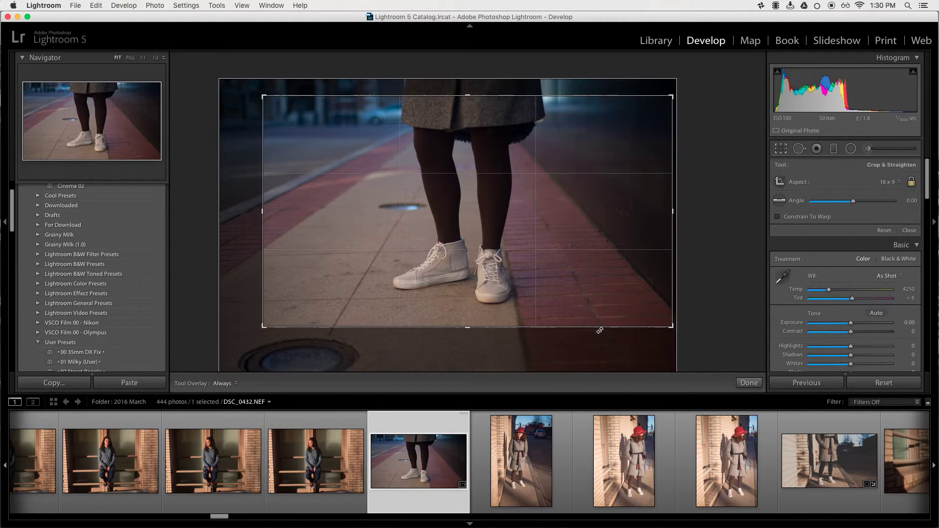
key(Return)
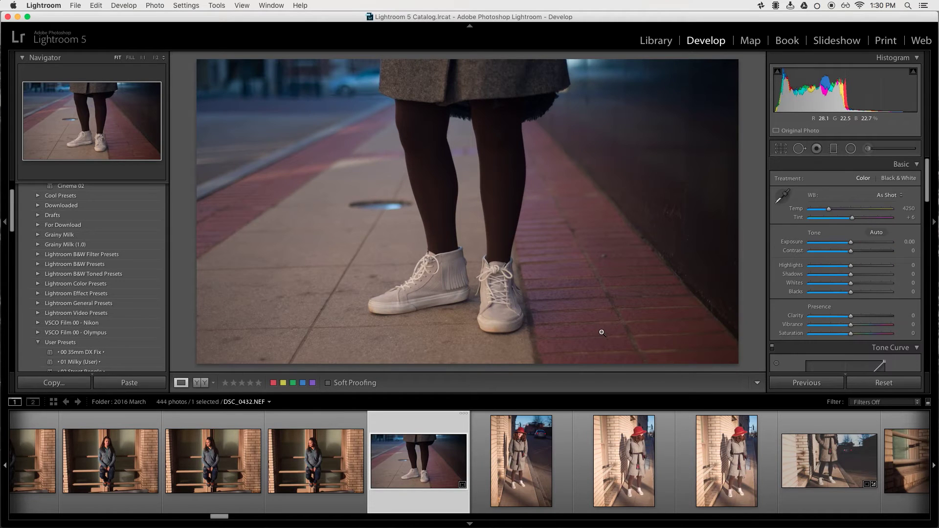
click(780, 148)
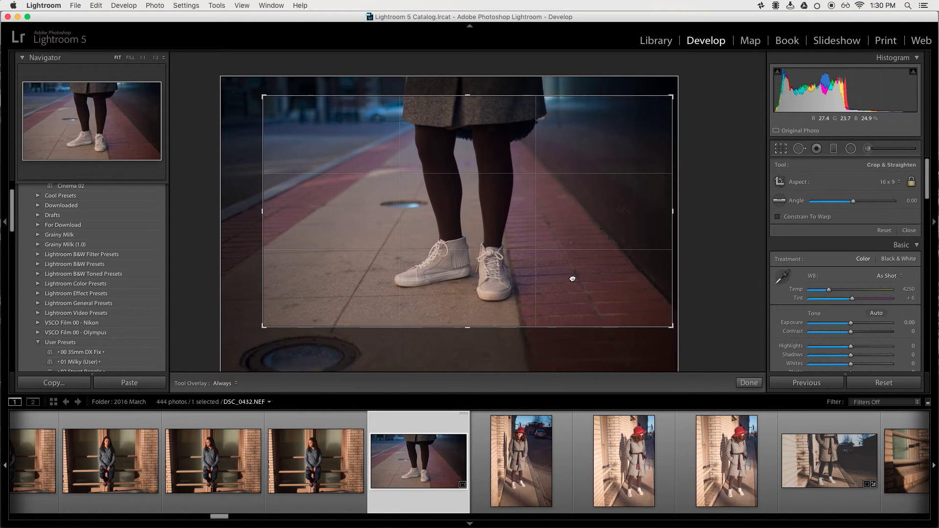
drag(572, 279, 572, 278)
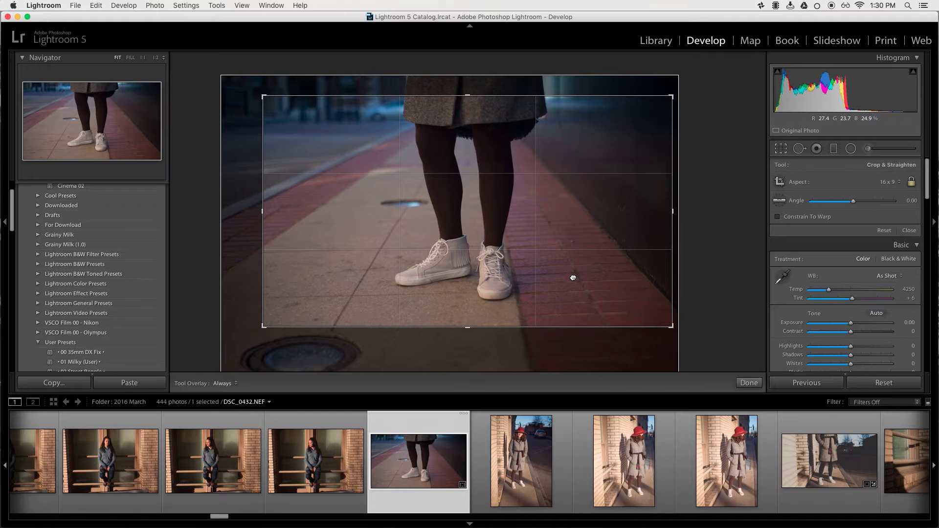
key(Return)
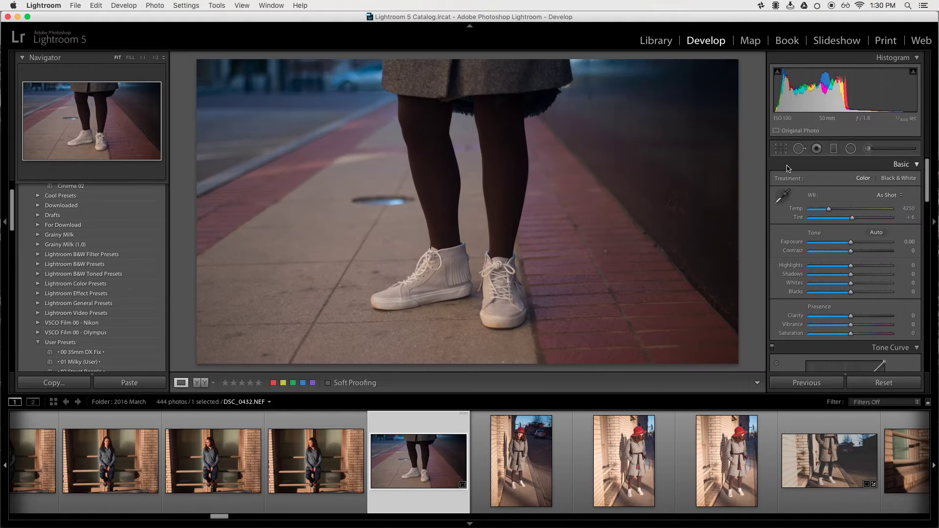
click(781, 149)
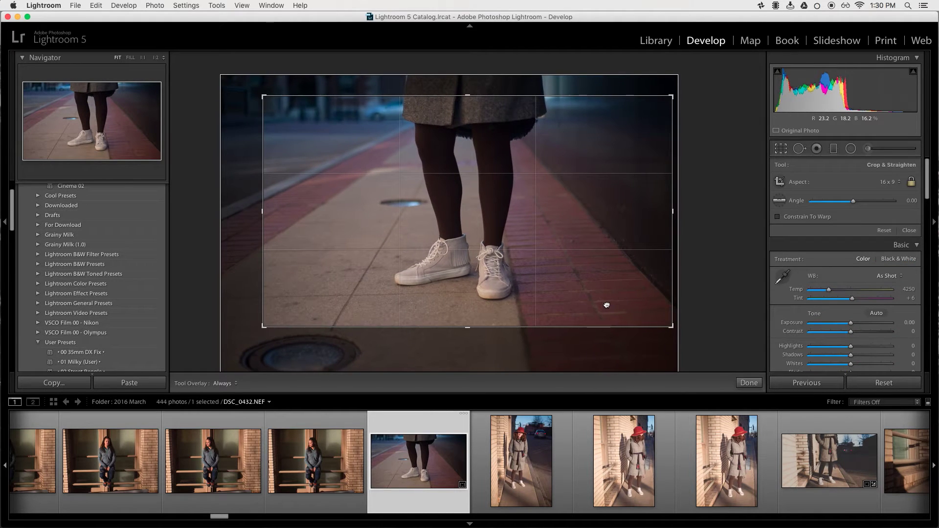
key(Return)
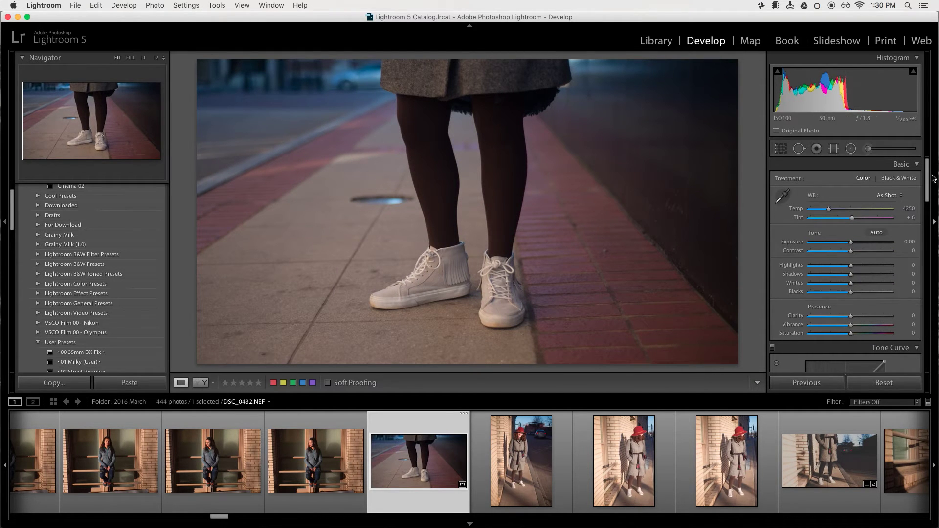
- Apply the 01 Milky (User) preset, try Blacks +59 and a reset, then undo both
scroll(80, 313, down, 2)
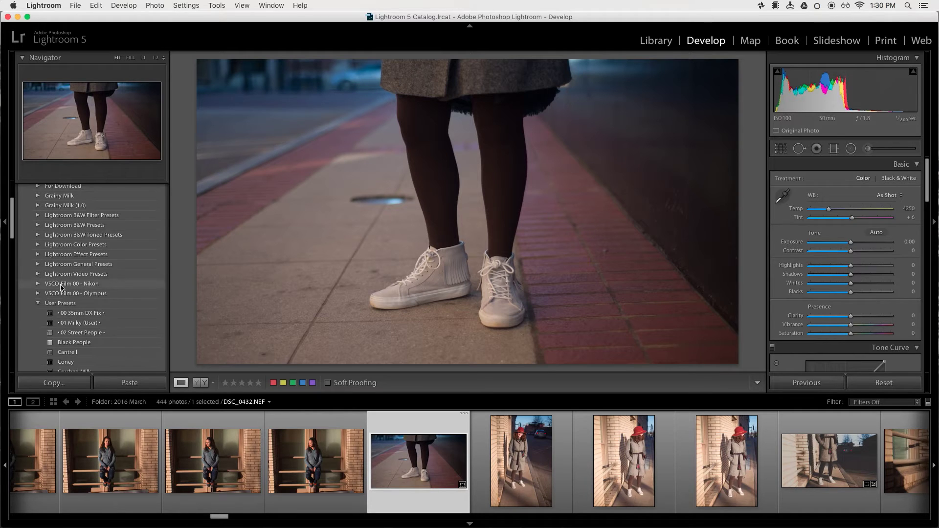
click(80, 325)
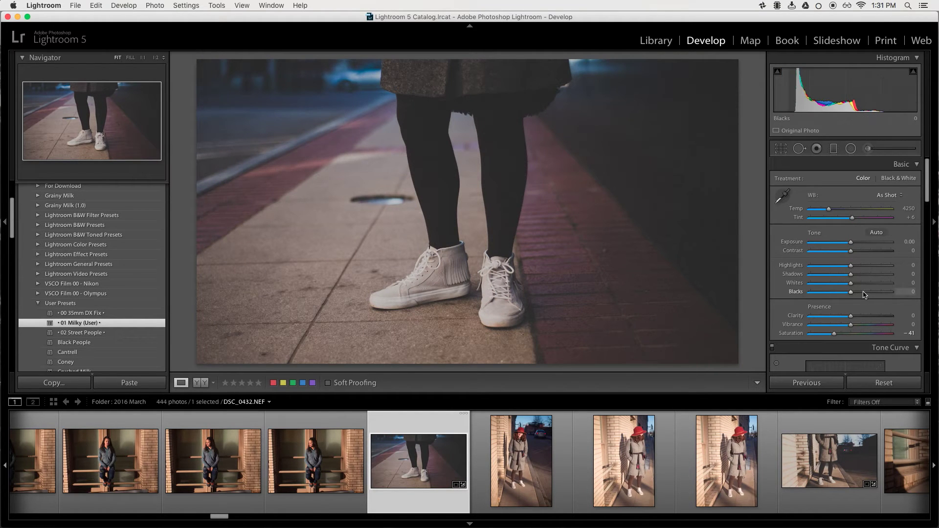
drag(858, 297, 875, 294)
click(870, 390)
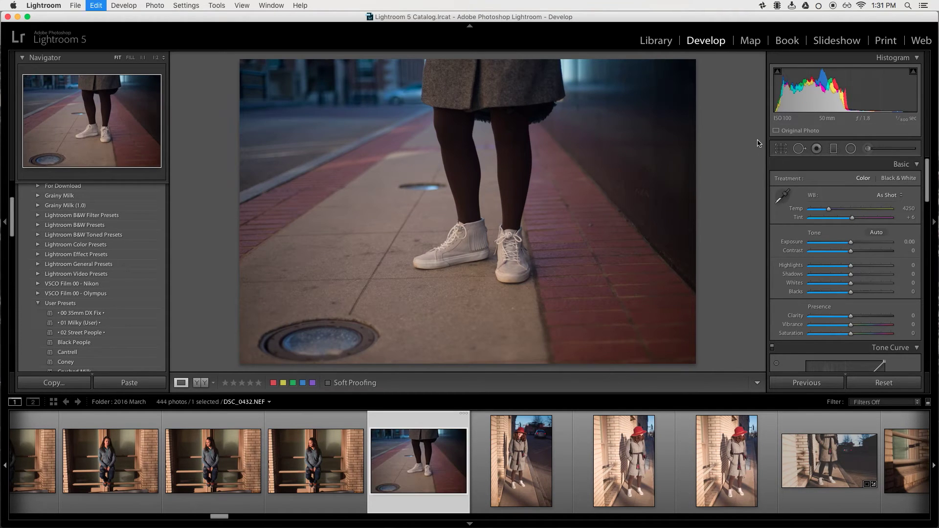
key(super+z)
key(super+z)
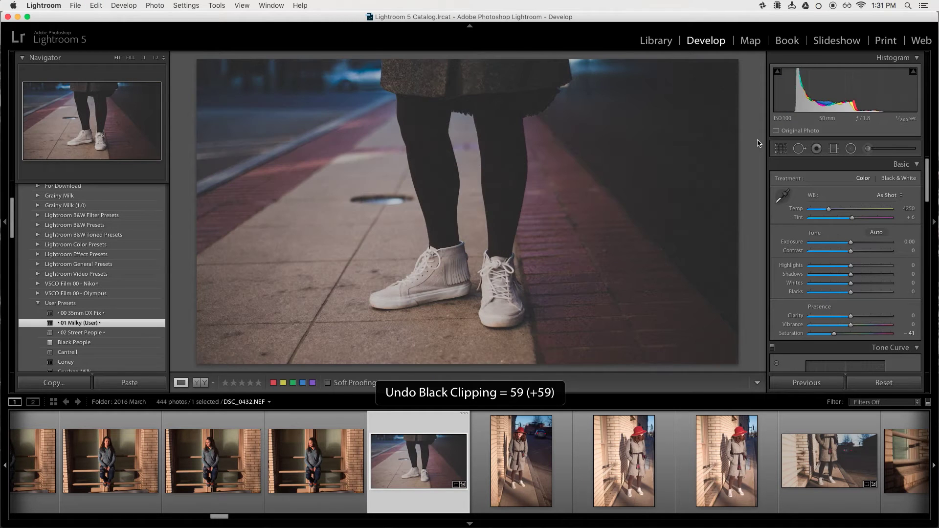
key(super+z)
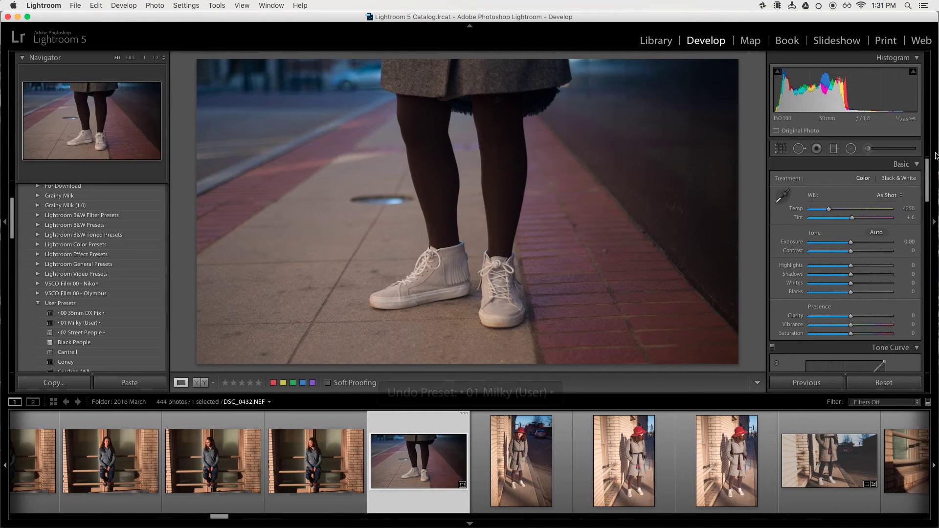
- Add a midtone point to the tone curve and pull it down slightly to darken
scroll(917, 206, down, 5)
scroll(917, 202, up, 2)
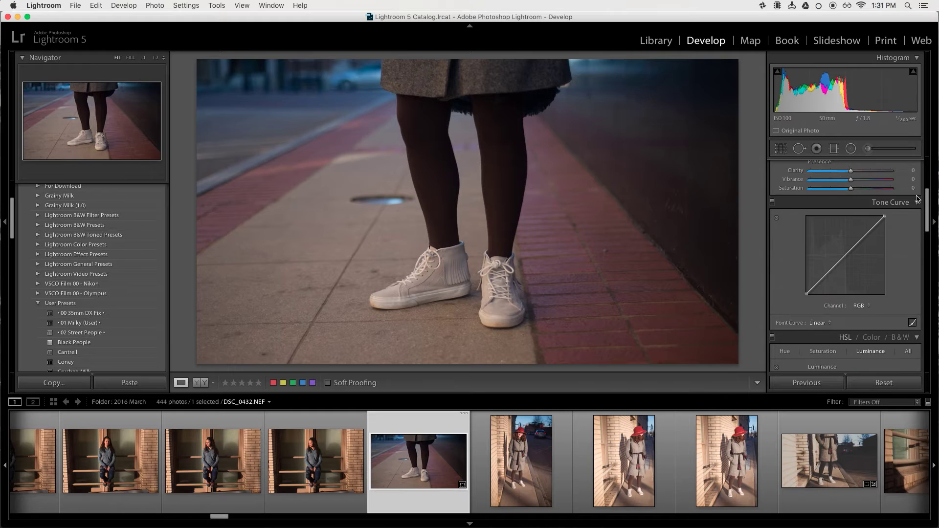
click(831, 268)
drag(832, 269, 831, 272)
- Add grain at Amount 20, Size 50 and enable Nikon 50mm f/1.8D profile corrections
scroll(927, 212, down, 10)
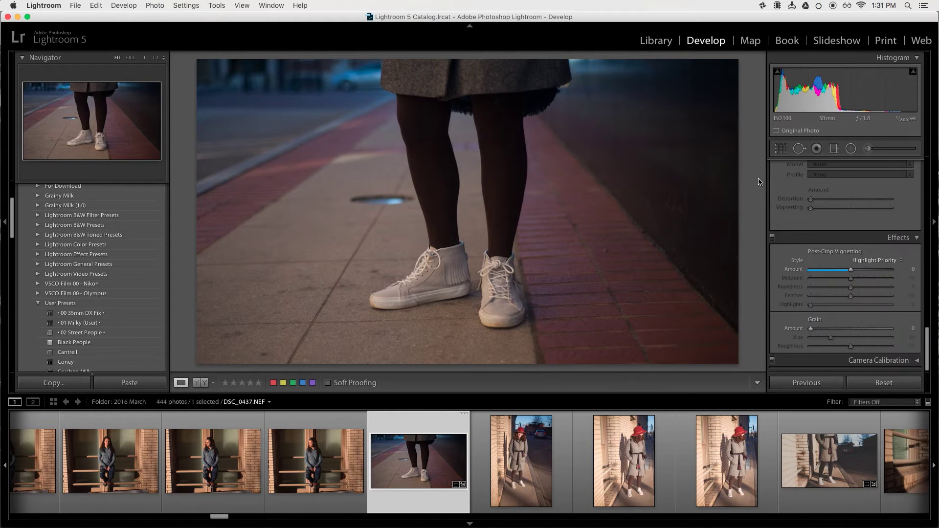
click(826, 329)
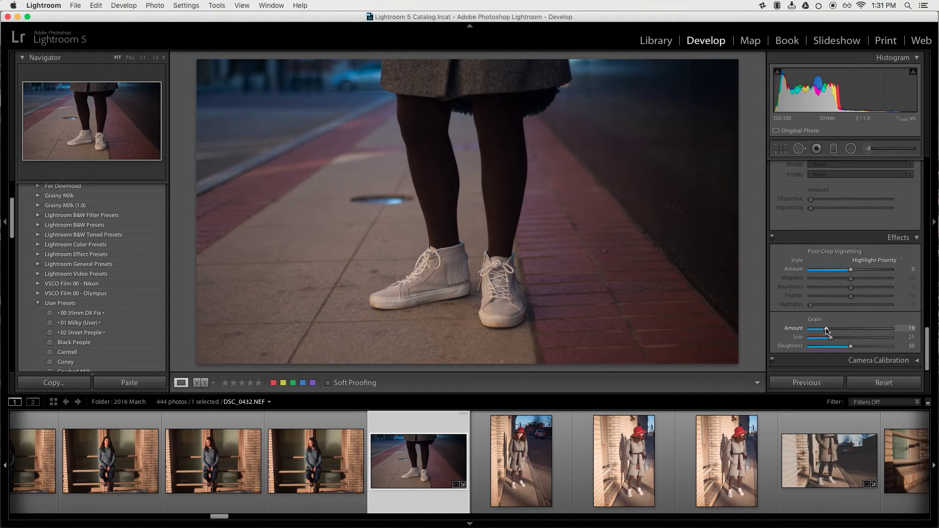
click(850, 338)
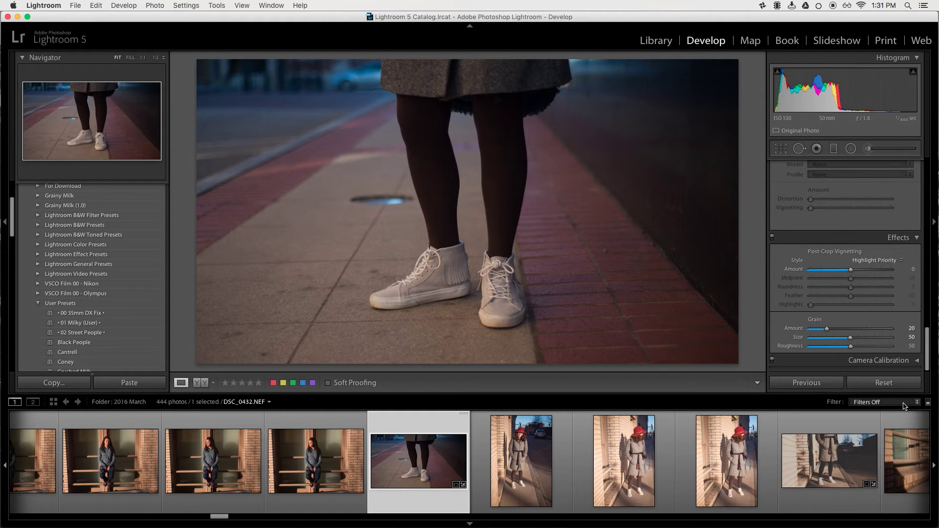
drag(929, 352, 924, 339)
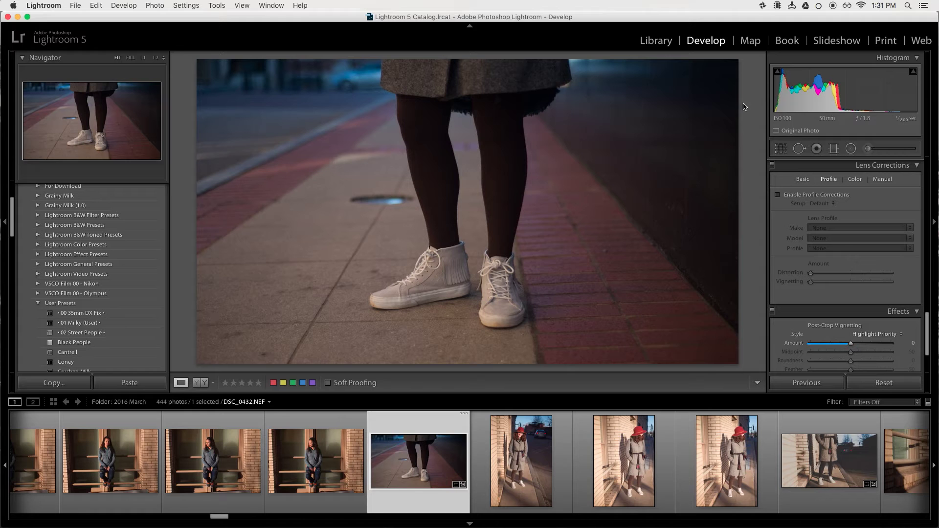
click(778, 195)
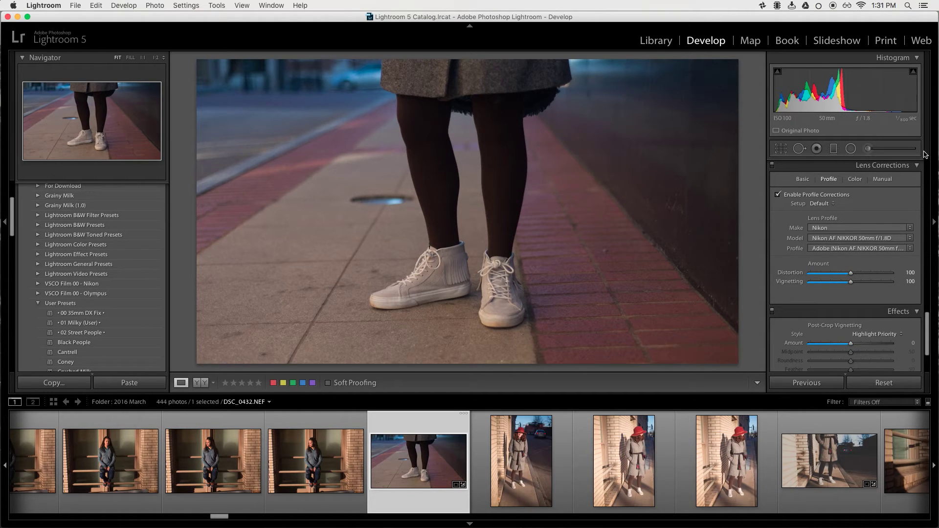
drag(927, 326, 927, 151)
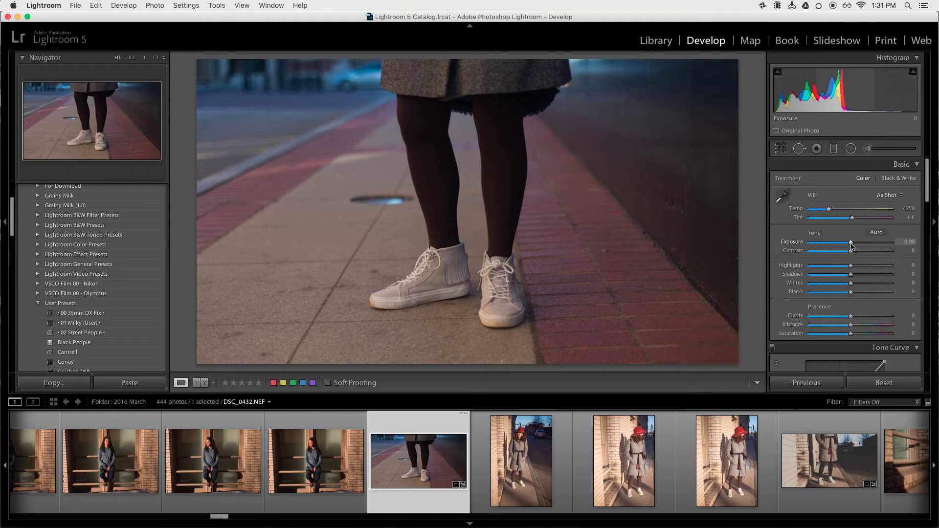
- Lower Exposure to -0.15 and start an S-curve with brighter upper tones and deeper shadows
scroll(836, 206, down, 3)
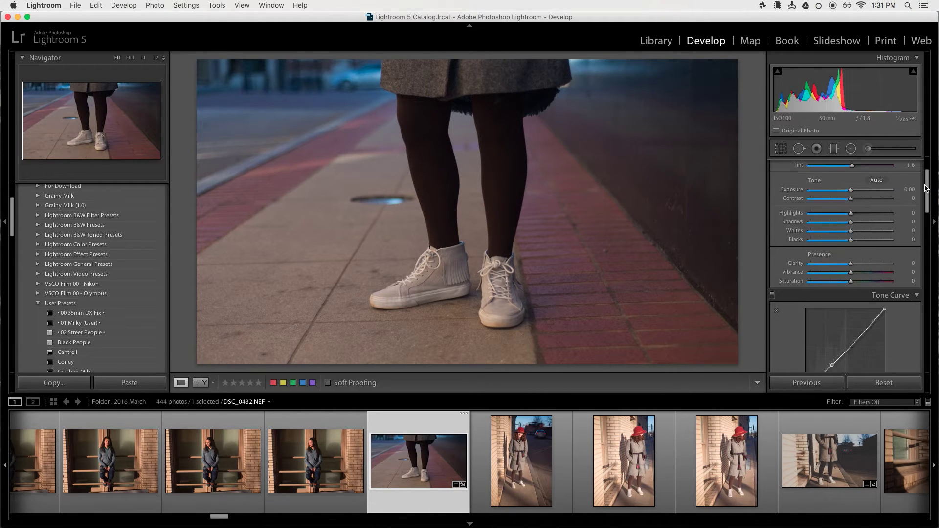
drag(853, 186, 851, 186)
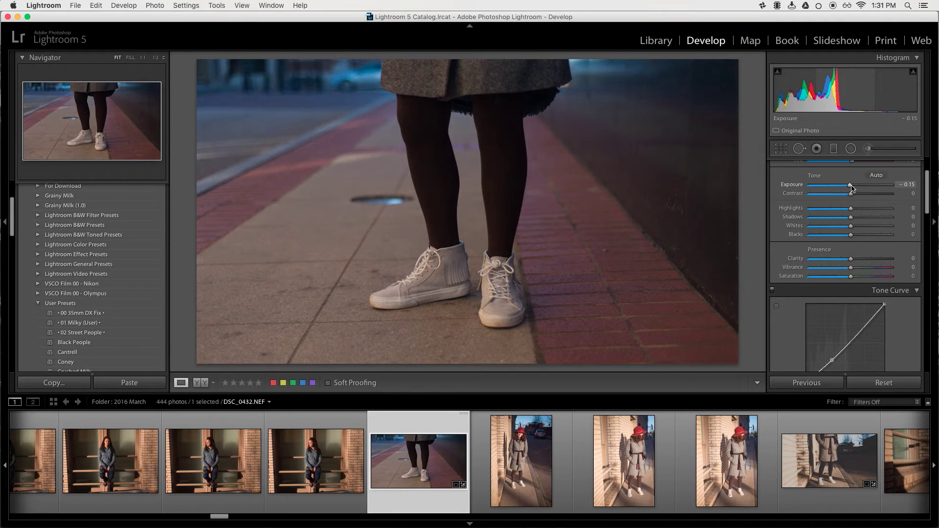
drag(926, 186, 926, 200)
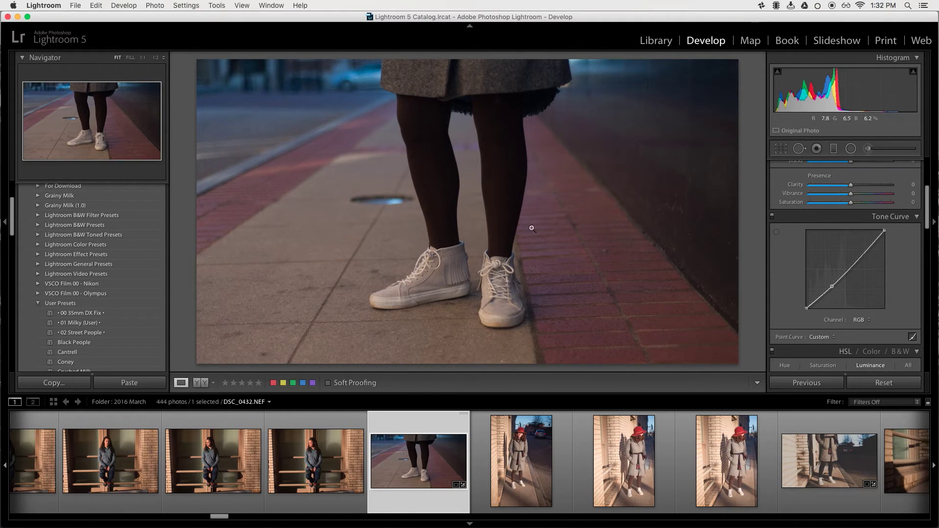
drag(862, 254, 862, 247)
drag(832, 286, 807, 301)
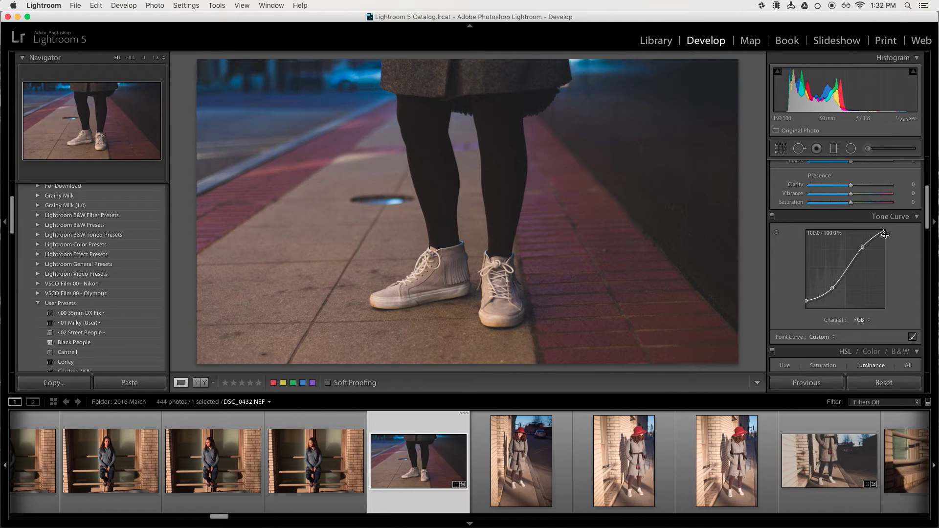
- Pull the curve's white point down and lift the black point for a faded film look
drag(884, 232, 884, 236)
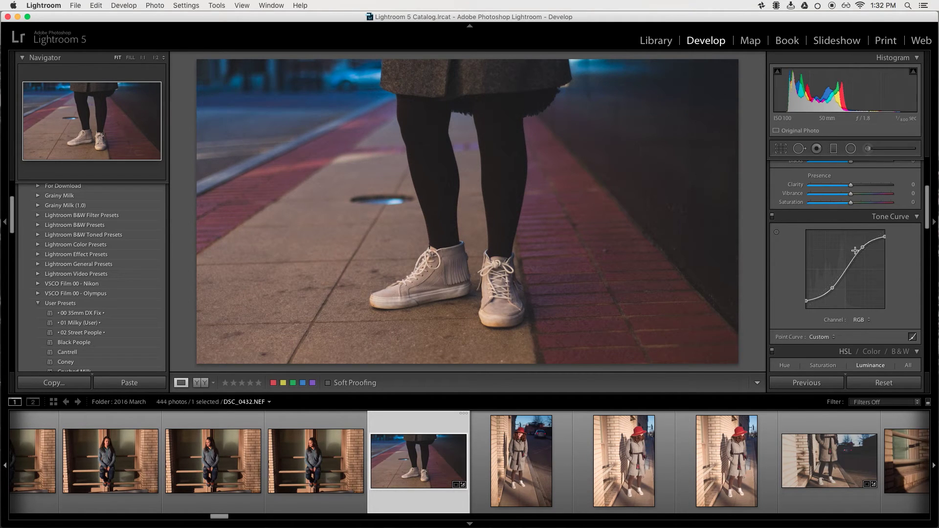
drag(857, 251, 857, 252)
drag(806, 302, 806, 301)
drag(926, 210, 926, 351)
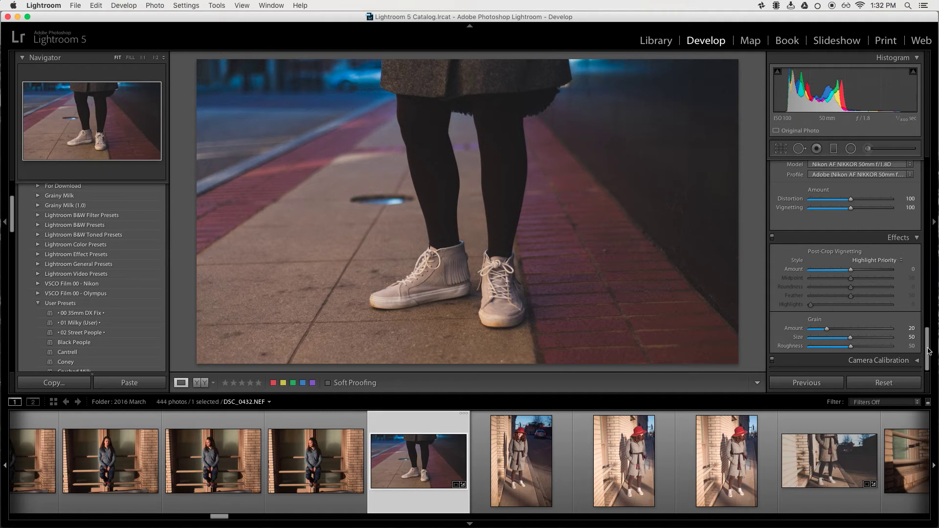
drag(928, 351, 911, 265)
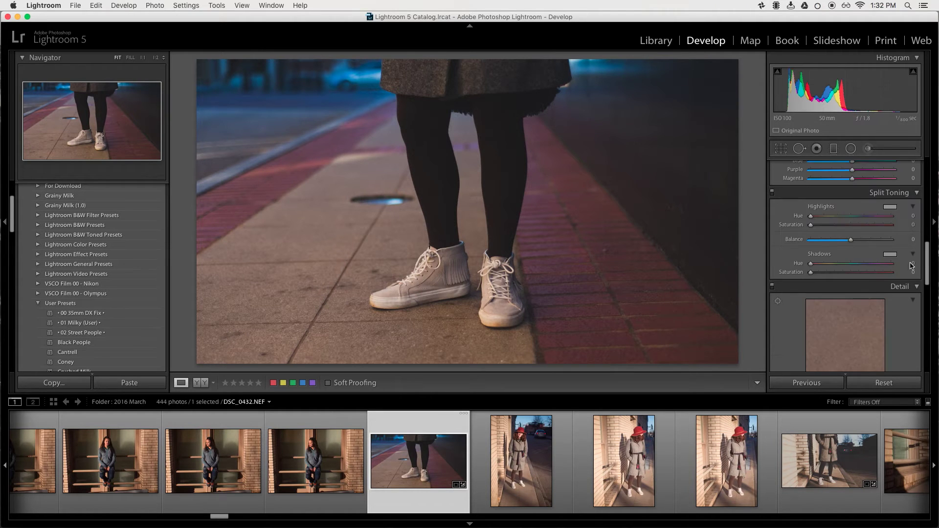
scroll(910, 266, down, 10)
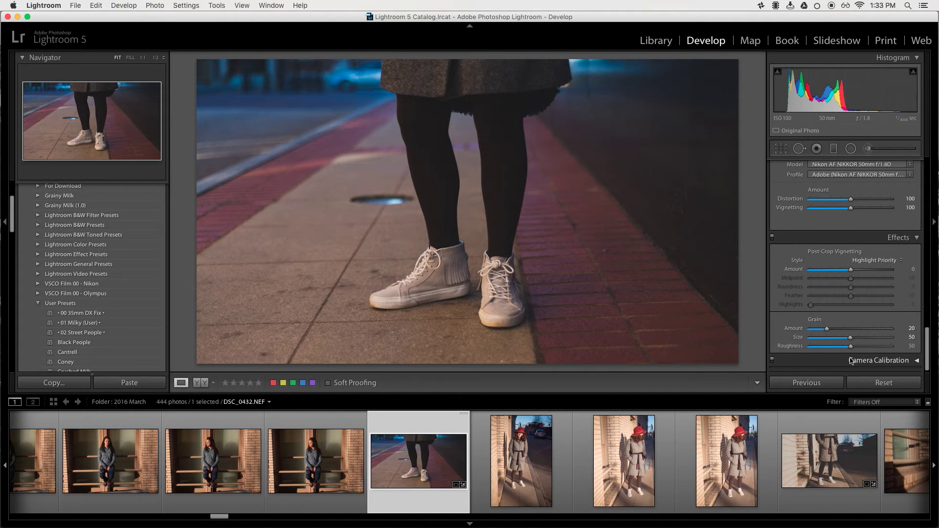
drag(929, 369, 906, 207)
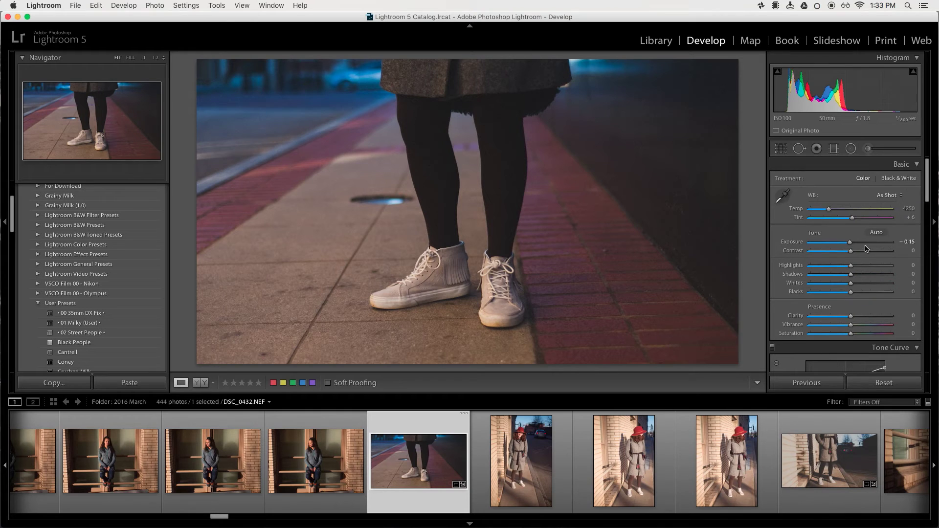
- Set Auto white balance (about Temp 4028) and shift Tint toward green, checking the shoes up close
click(884, 195)
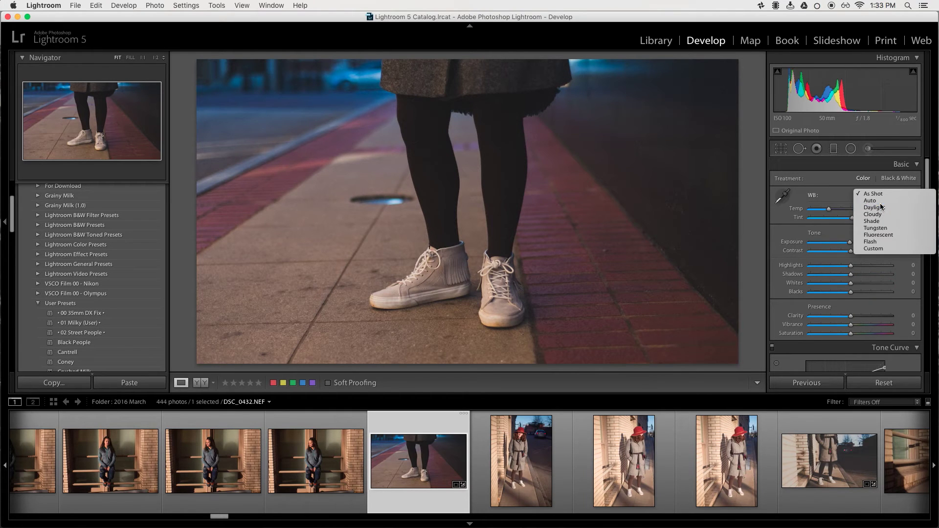
click(875, 201)
drag(850, 217, 827, 211)
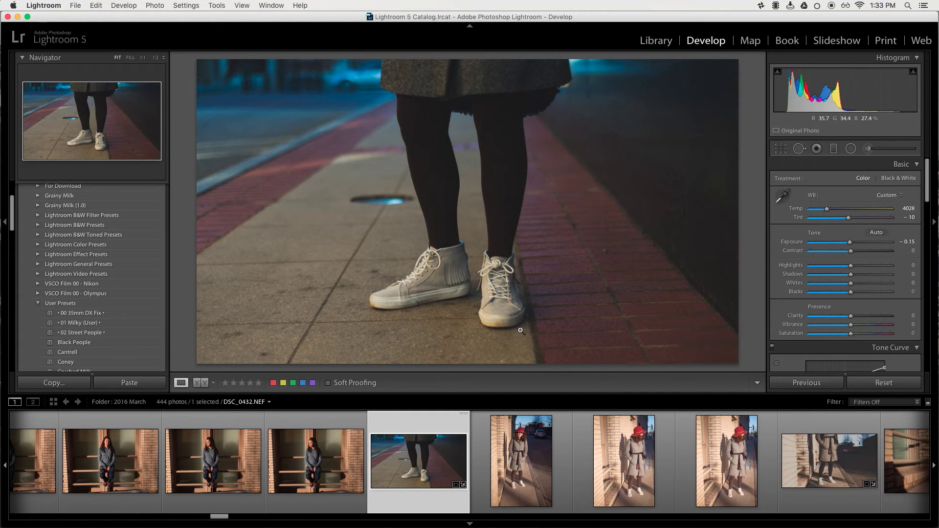
click(500, 325)
drag(468, 322, 581, 281)
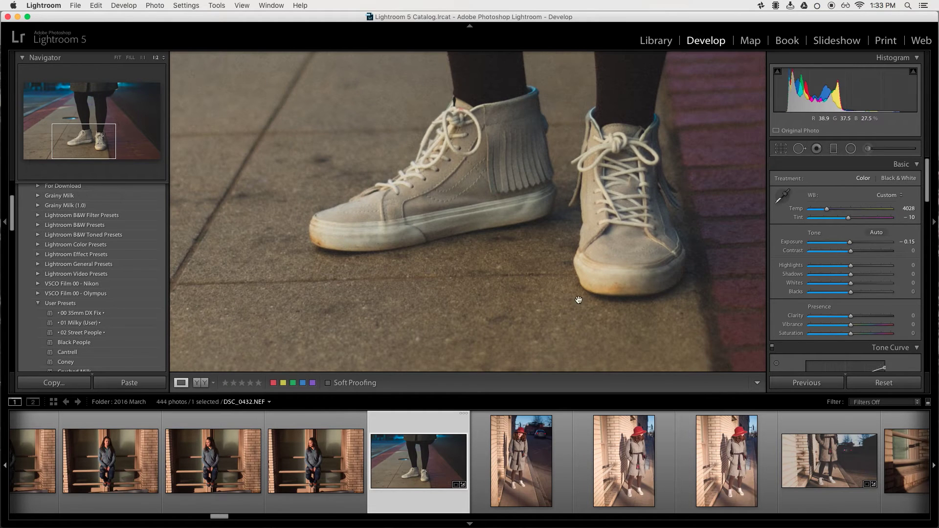
key(super+minus)
key(super+minus)
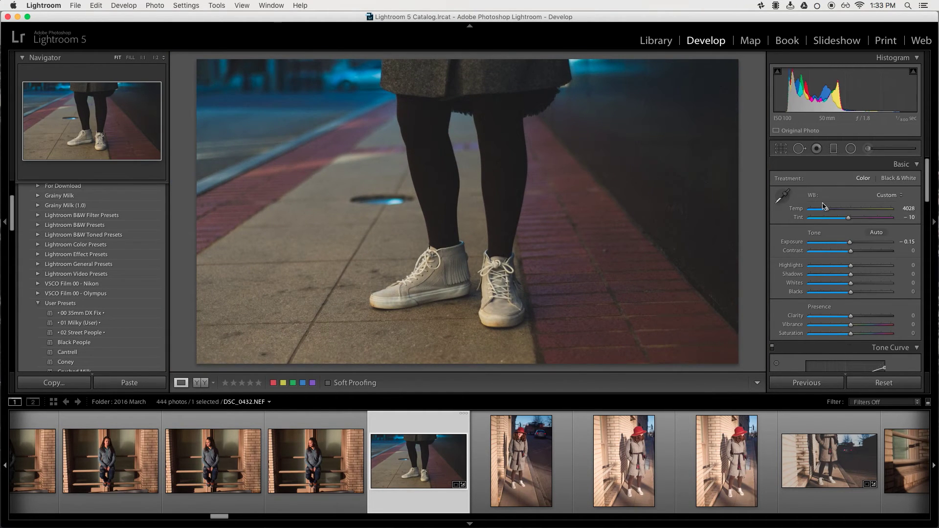
drag(850, 219, 848, 219)
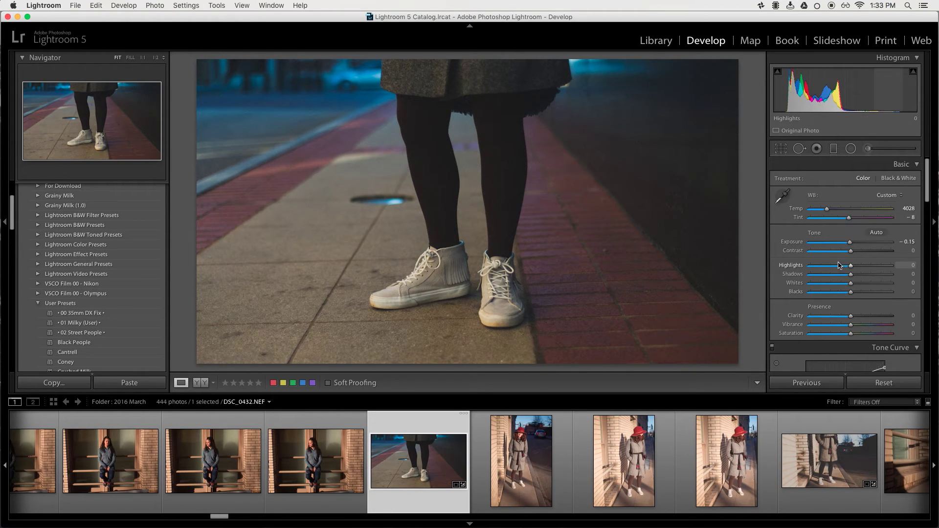
- Set Saturation -29, Contrast +22, nudge Tint greener and settle Temp at 4113
click(839, 334)
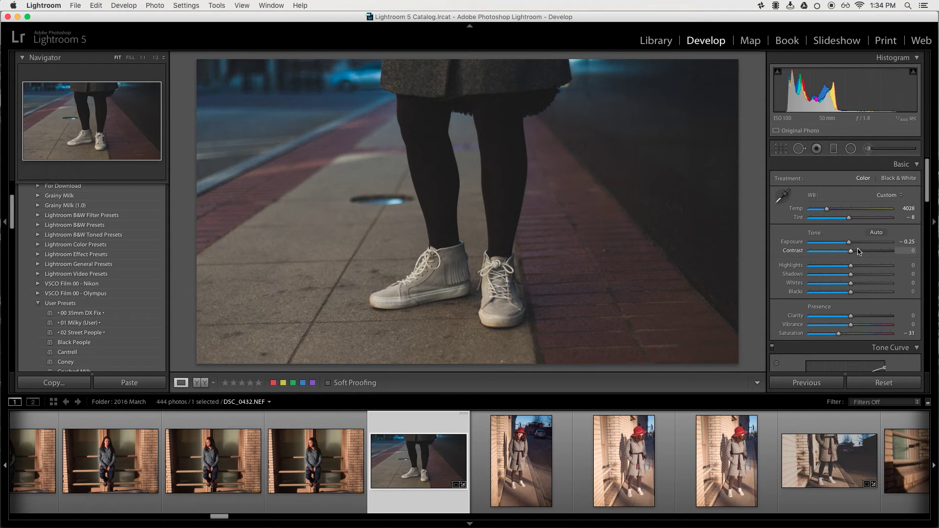
click(859, 251)
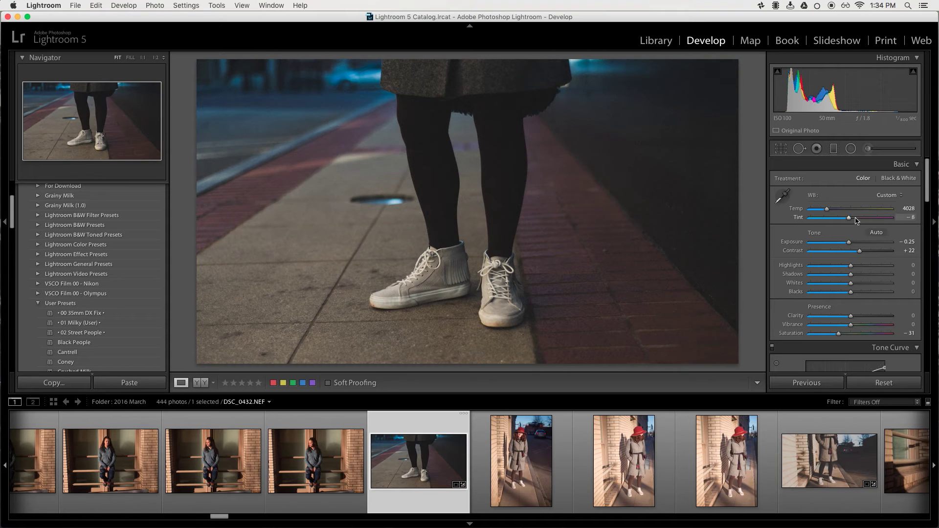
drag(851, 220, 849, 220)
drag(827, 209, 829, 211)
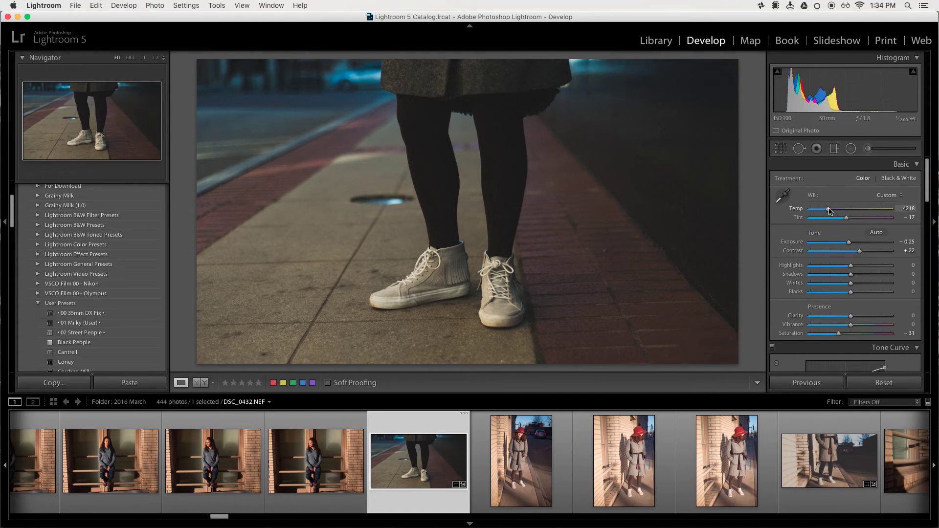
drag(829, 210, 828, 211)
- Adjust Tint to -17 and trial a saturation increase, undoing it back to -31
mouse_move(927, 197)
mouse_down()
mouse_move(926, 205)
mouse_move(926, 179)
mouse_up()
drag(846, 217, 845, 218)
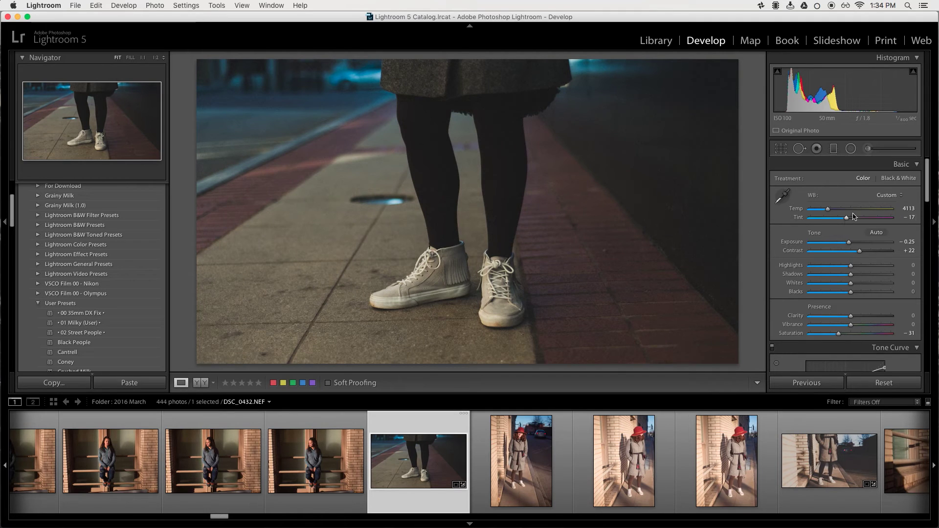
click(848, 334)
drag(848, 334, 850, 334)
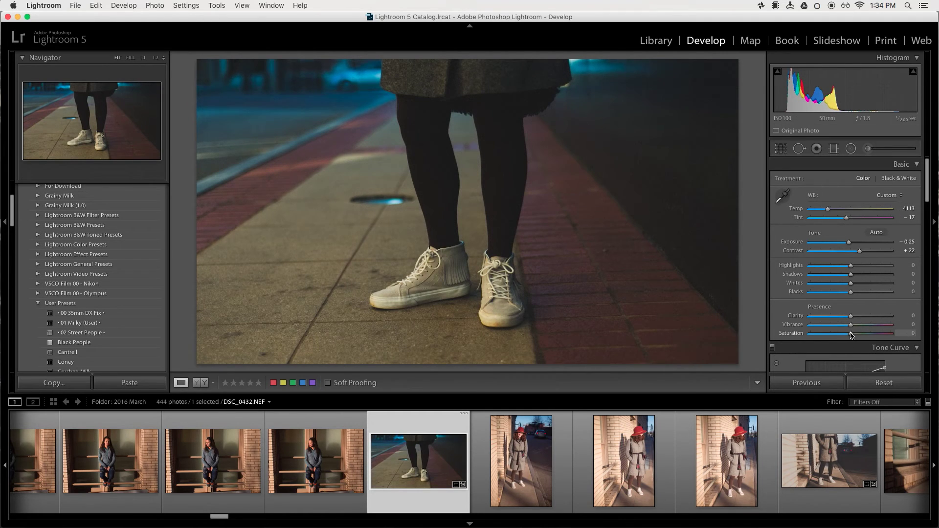
key(super+z)
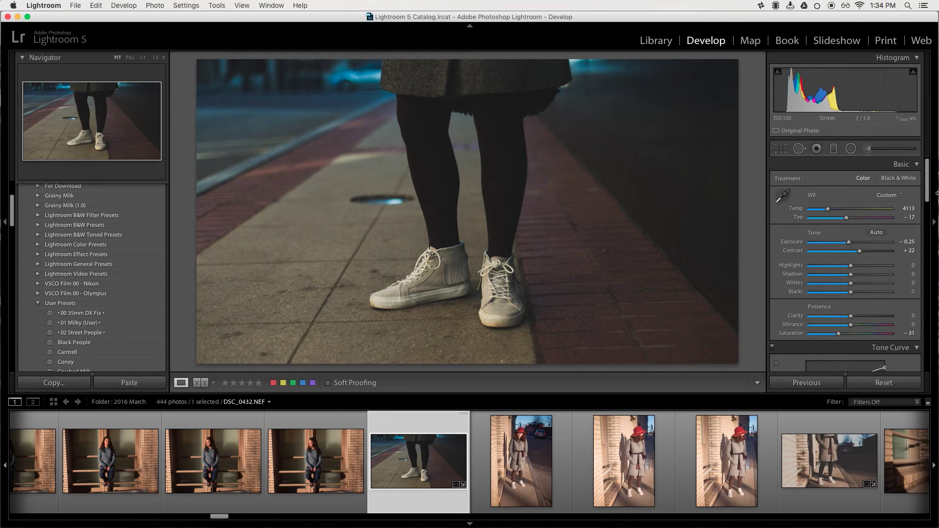
- Try lowering the tone curve's white point and the Blacks, undoing both changes
scroll(927, 217, down, 5)
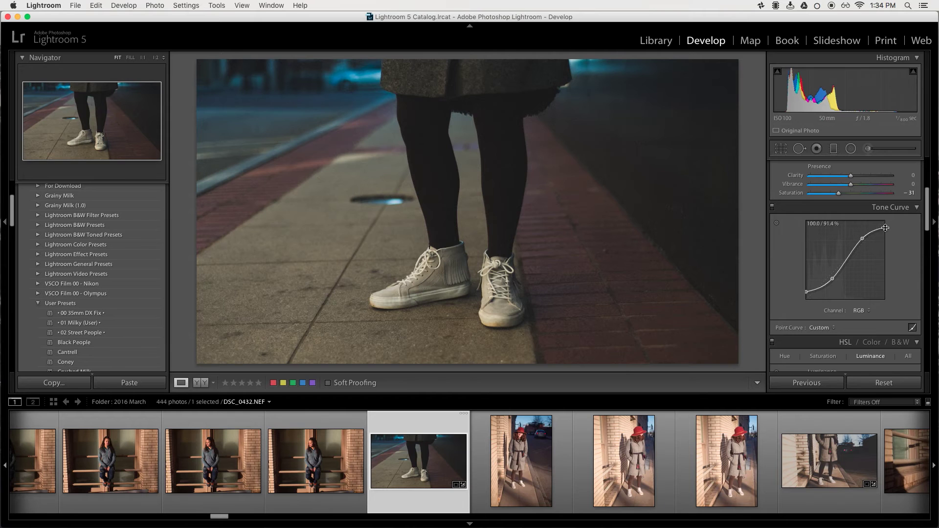
mouse_move(884, 227)
mouse_down()
mouse_move(859, 241)
mouse_move(871, 234)
mouse_up()
key(super+z)
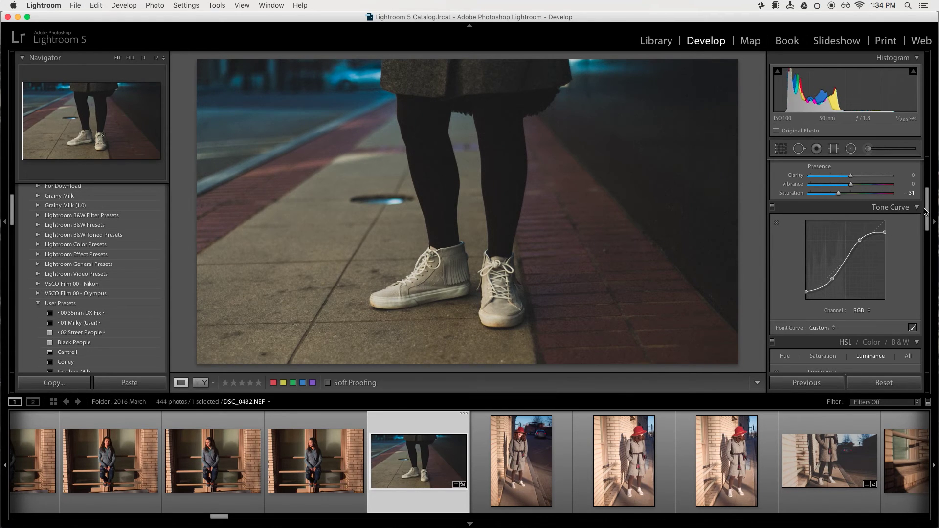
scroll(930, 205, up, 5)
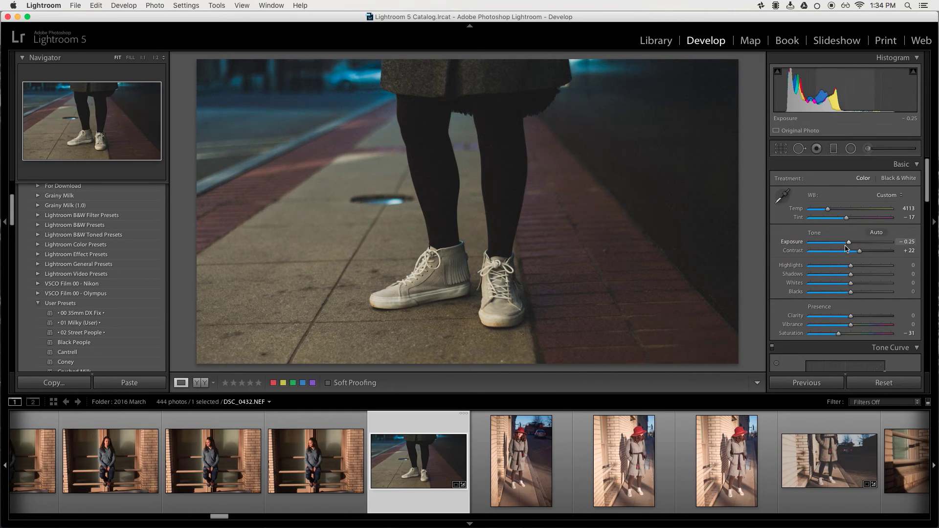
drag(845, 270, 840, 295)
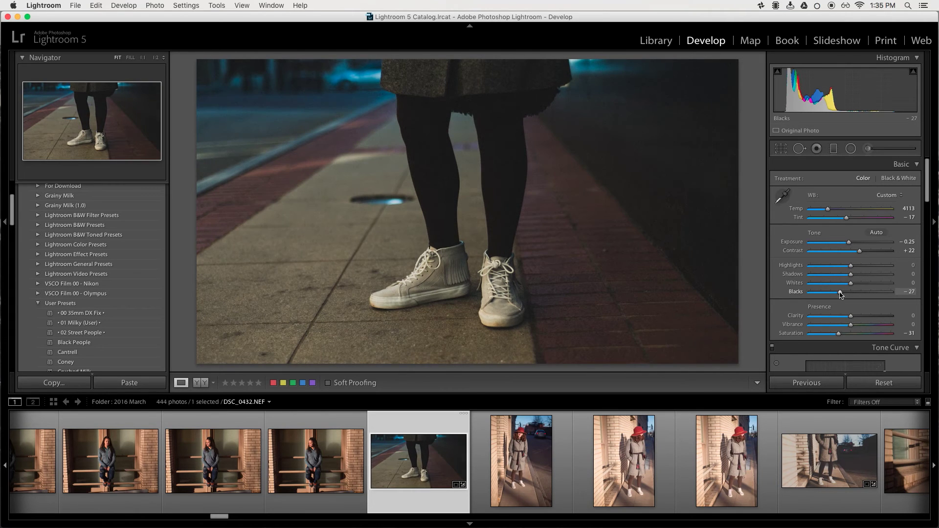
key(super+z)
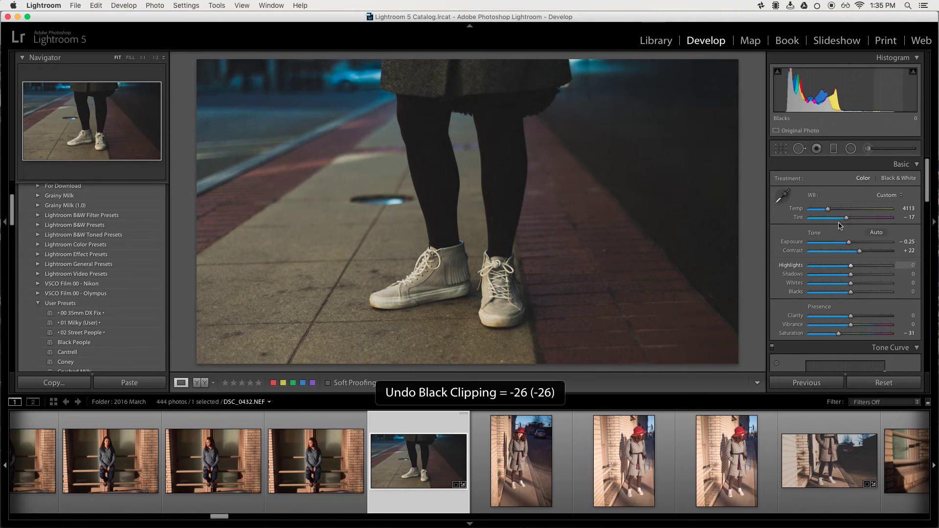
- Discard a trial midtone curve point and raise the upper curve point slightly to lift highlights
scroll(928, 187, down, 2)
drag(928, 187, 910, 229)
scroll(911, 228, up, 3)
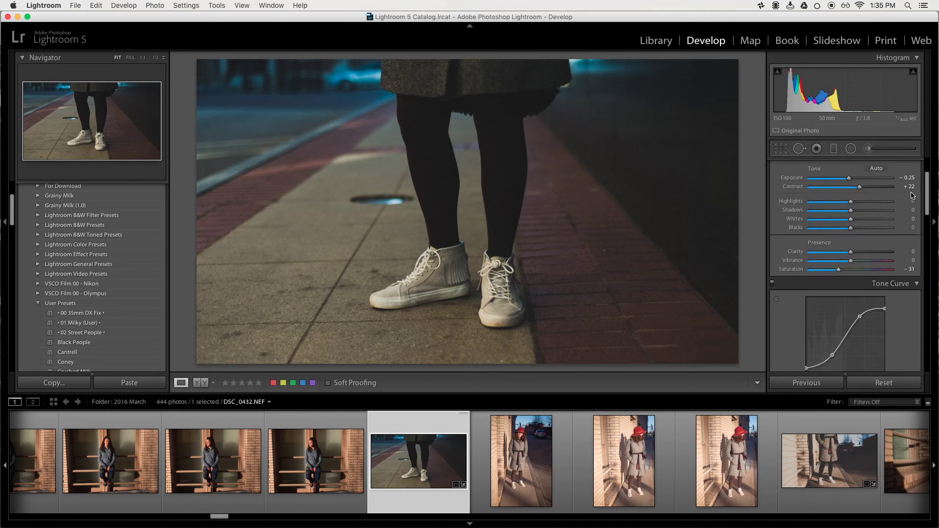
drag(845, 243, 845, 255)
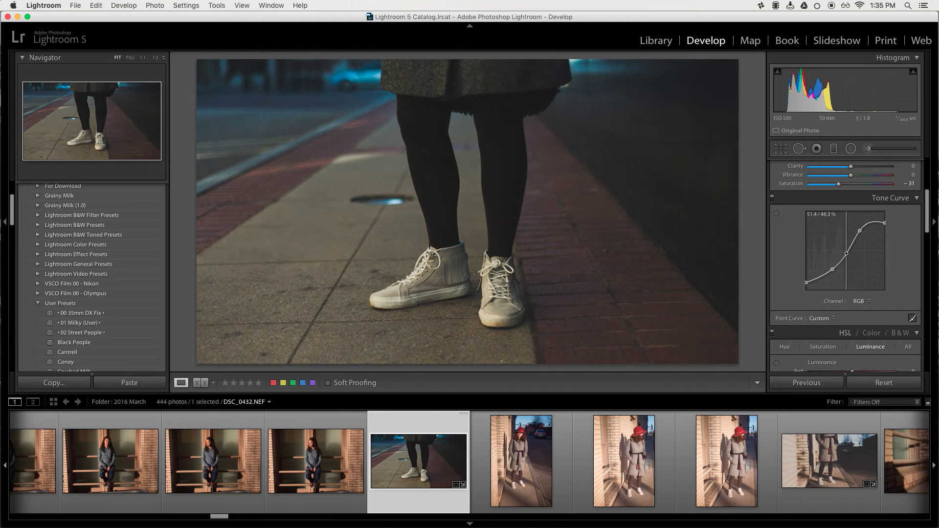
key(super+z)
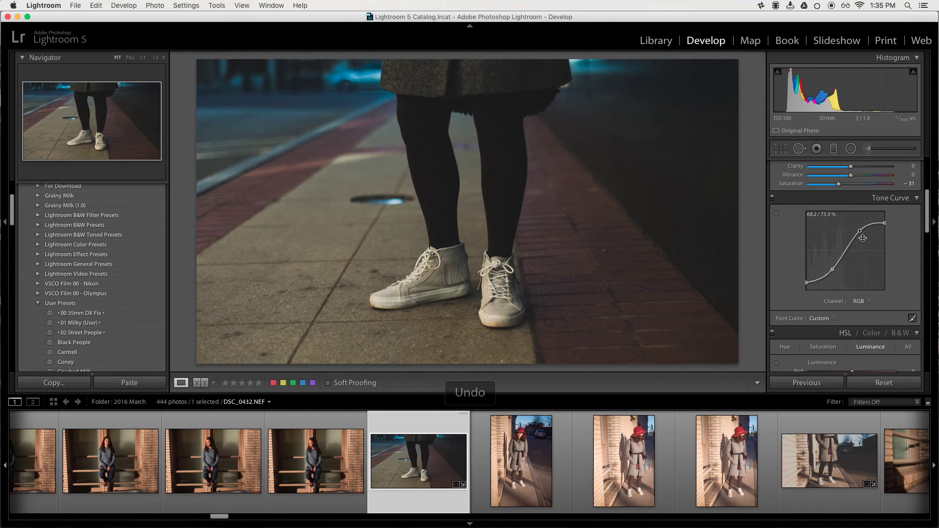
drag(860, 236, 863, 234)
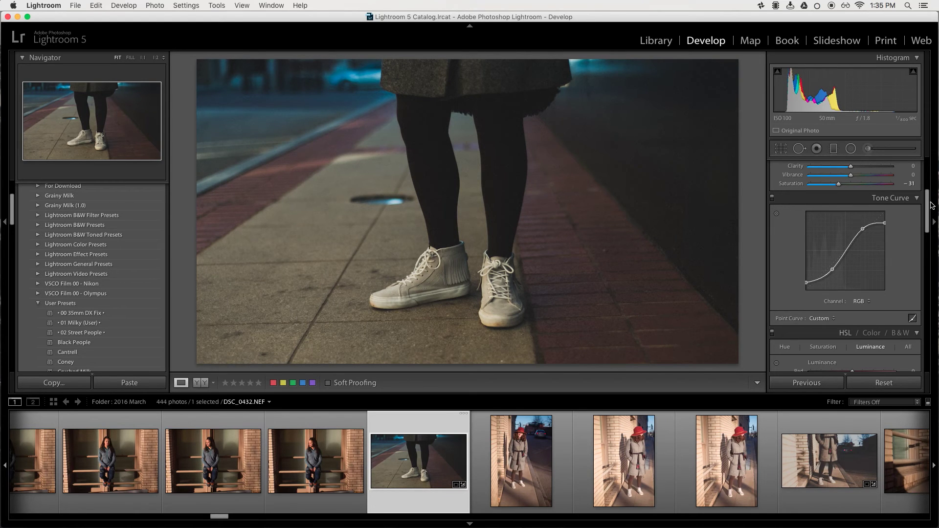
- Set Exposure -0.30, Blacks +11, Highlights +12 and warm Temp to 4421
drag(932, 205, 932, 176)
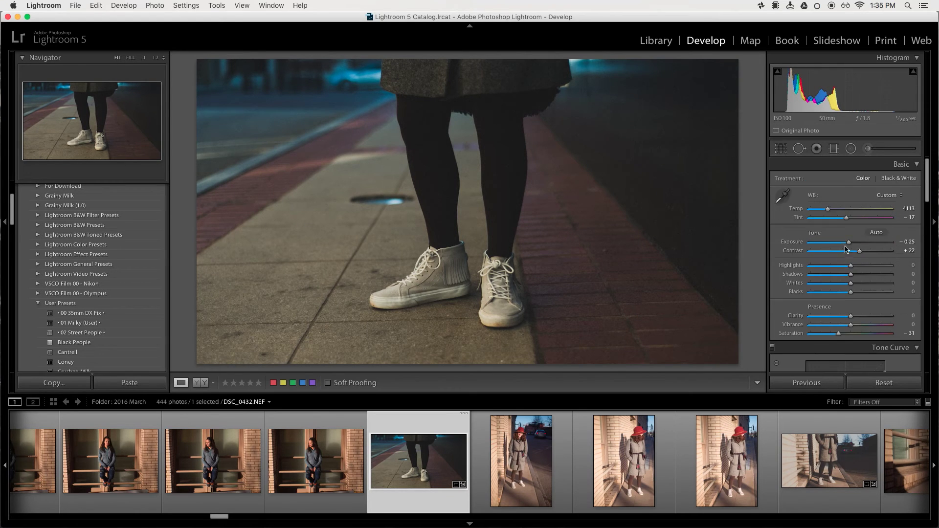
drag(848, 242, 847, 243)
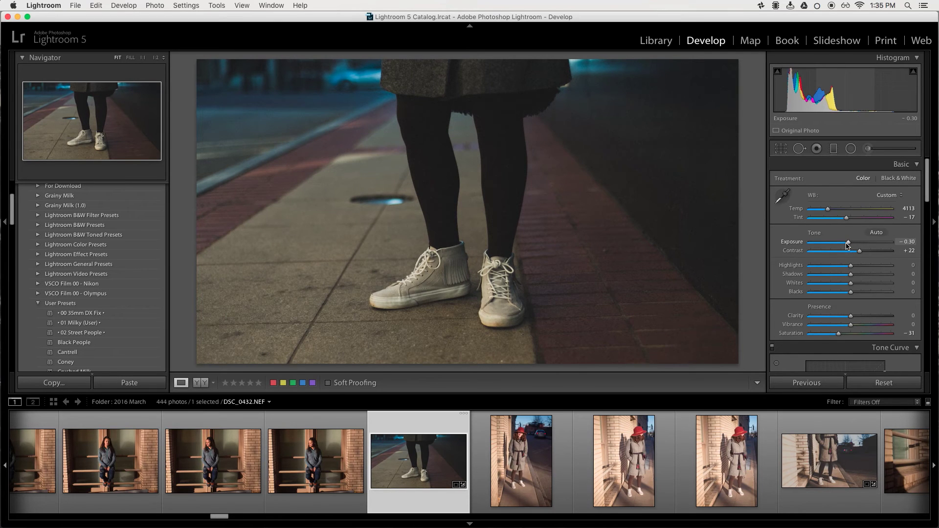
drag(850, 292, 855, 292)
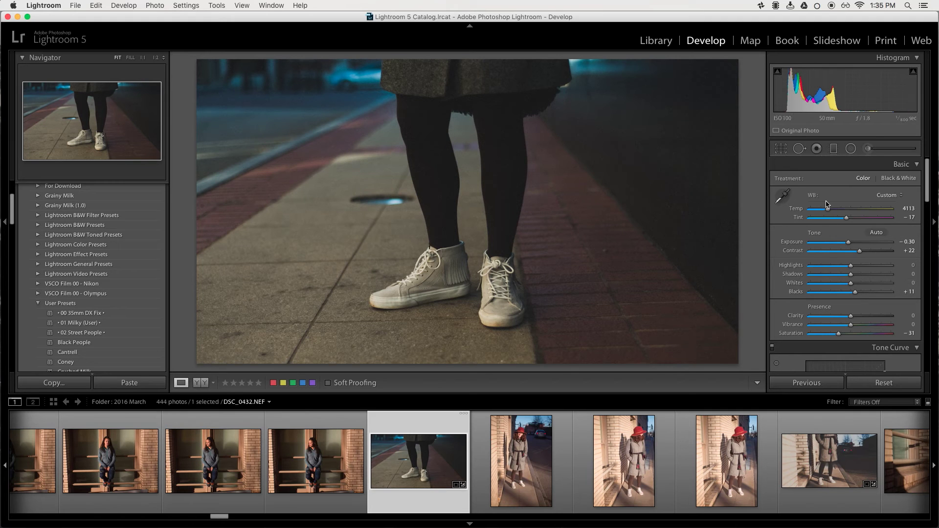
drag(826, 210, 830, 209)
key(super+z)
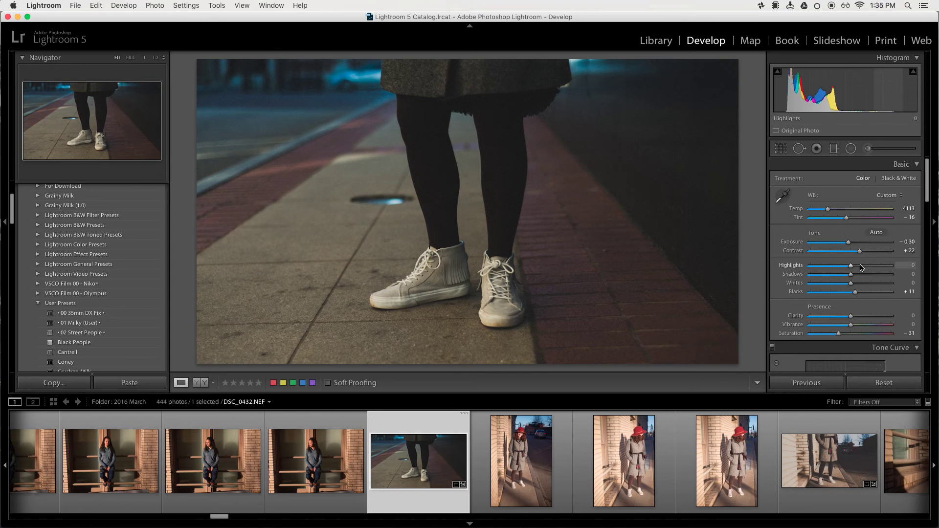
mouse_move(851, 265)
mouse_down()
mouse_move(841, 266)
mouse_move(856, 266)
mouse_up()
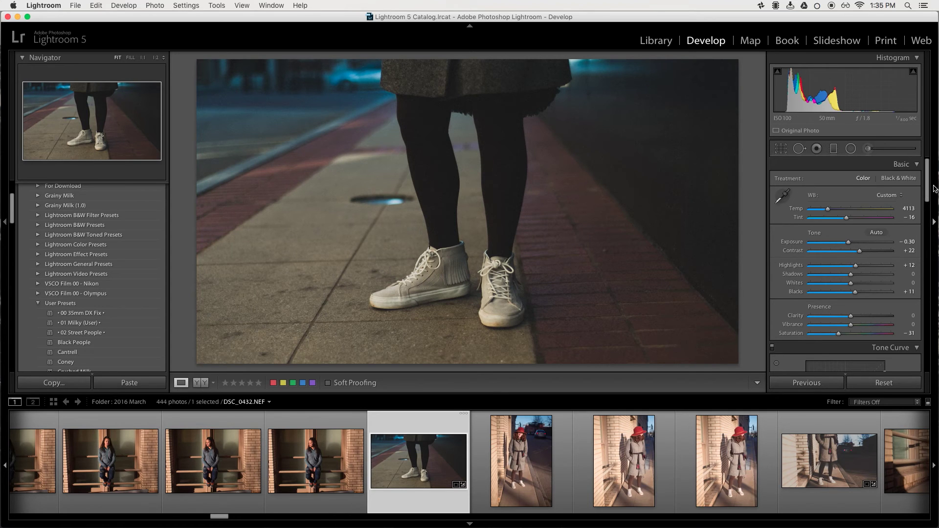
mouse_move(927, 189)
mouse_down()
mouse_move(921, 245)
mouse_move(926, 185)
mouse_up()
drag(829, 211, 830, 210)
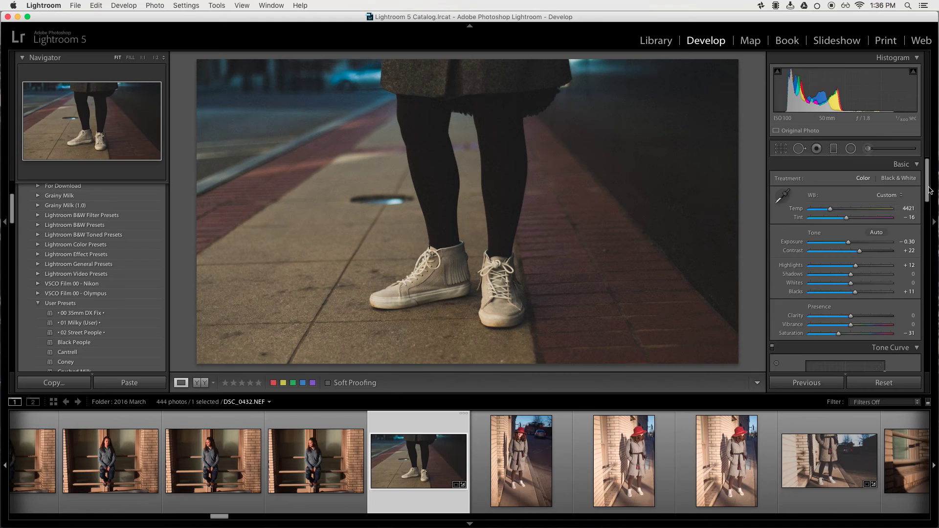
- Set the split-toning highlight hue to 61 and the shadow hue to 229
drag(925, 186, 926, 203)
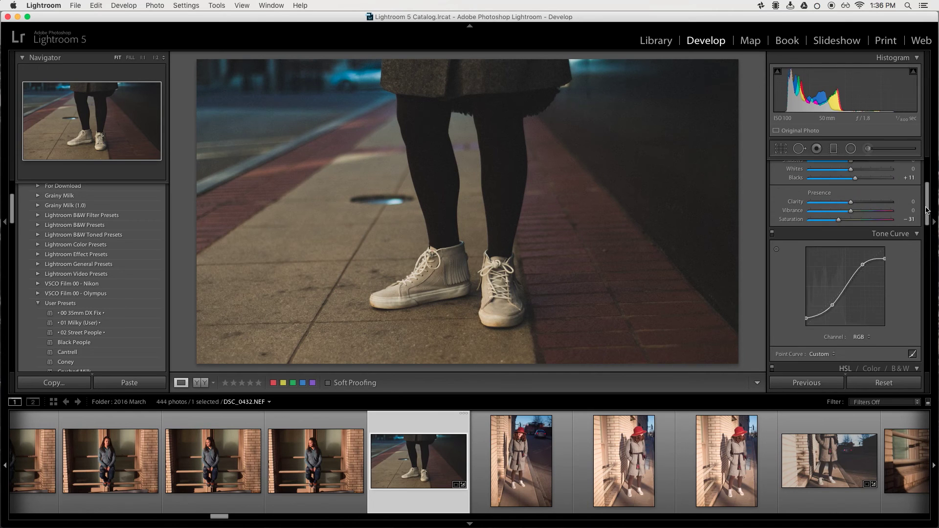
scroll(926, 211, down, 10)
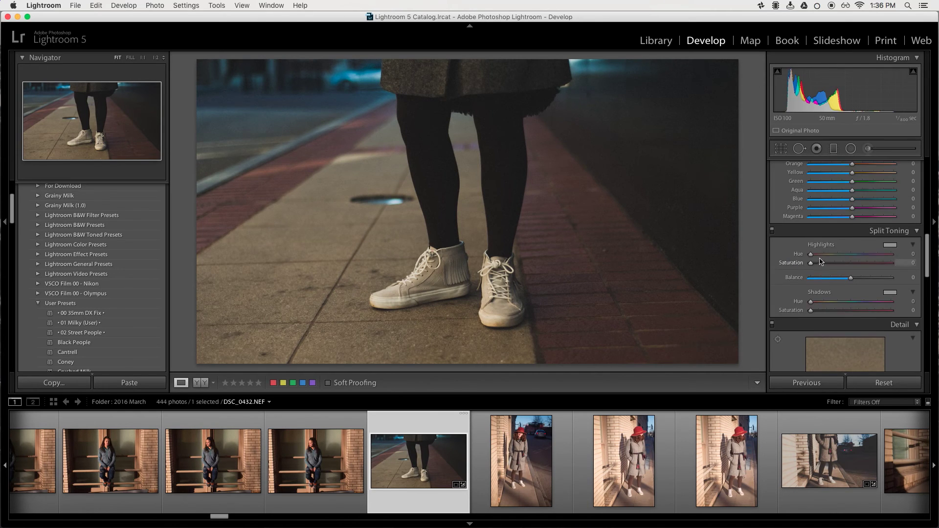
drag(810, 254, 829, 268)
drag(828, 268, 748, 262)
drag(811, 265, 772, 265)
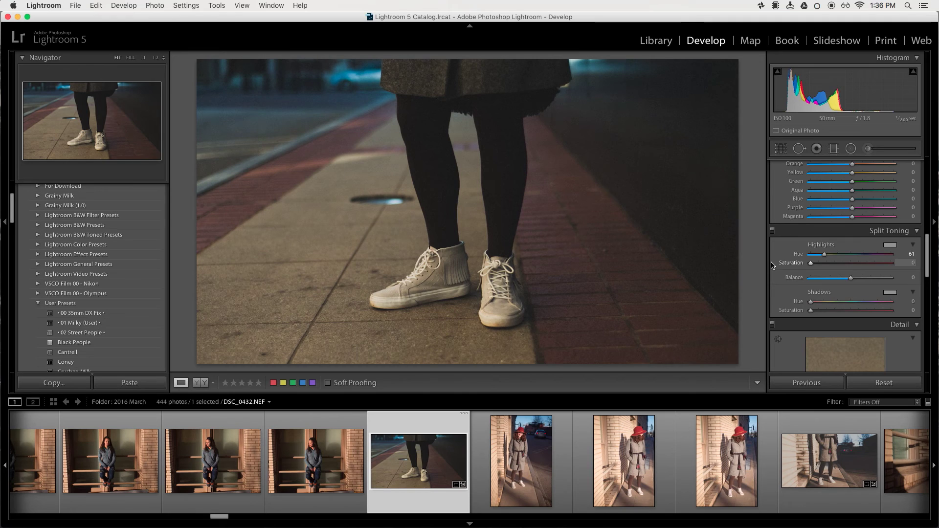
click(863, 302)
drag(863, 305, 823, 315)
- Settle the split-toning balance at +70 and return both saturation sliders to 0
drag(851, 277, 881, 280)
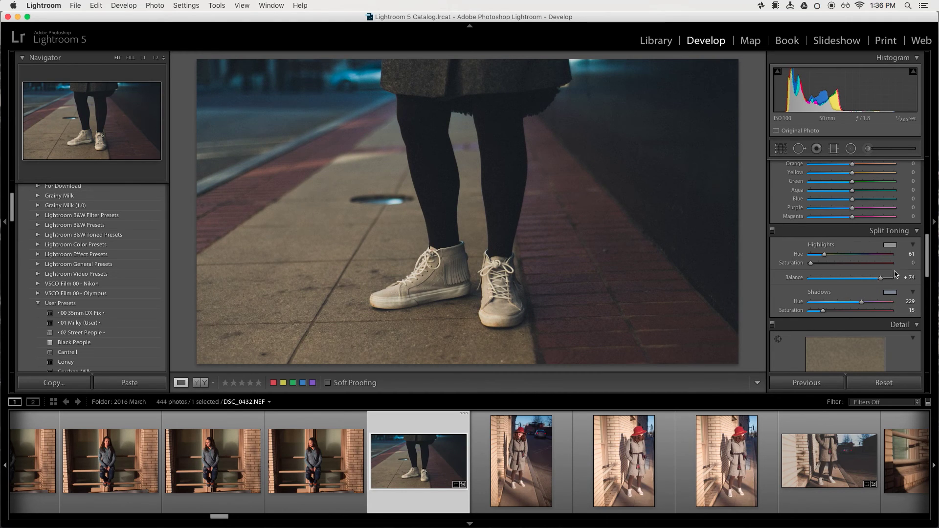
drag(881, 278, 905, 278)
mouse_move(890, 278)
mouse_down()
mouse_move(870, 279)
mouse_move(882, 280)
mouse_up()
drag(826, 310, 823, 310)
drag(827, 263, 737, 281)
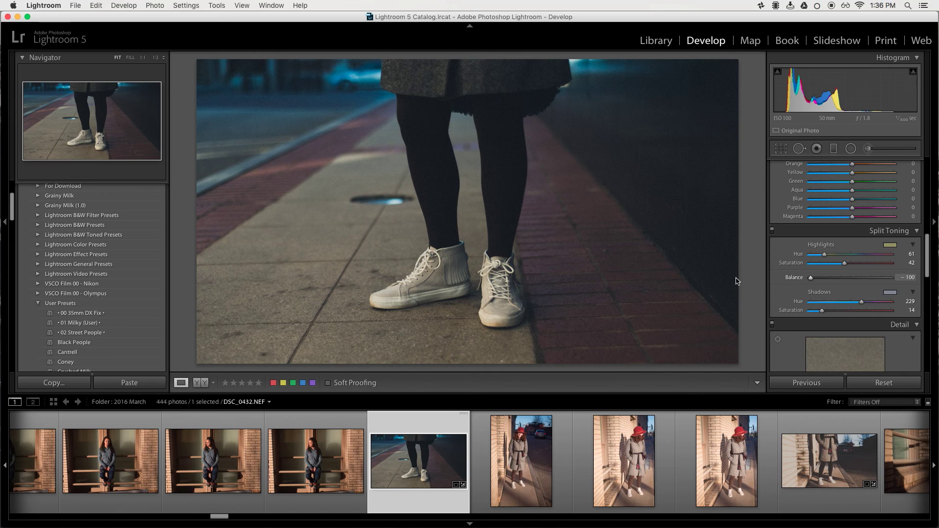
drag(810, 278, 899, 279)
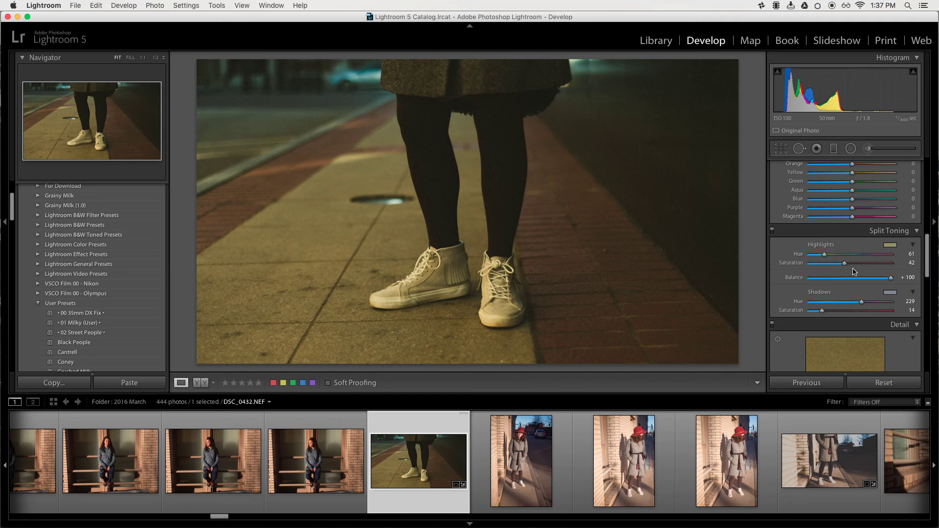
drag(848, 267, 801, 267)
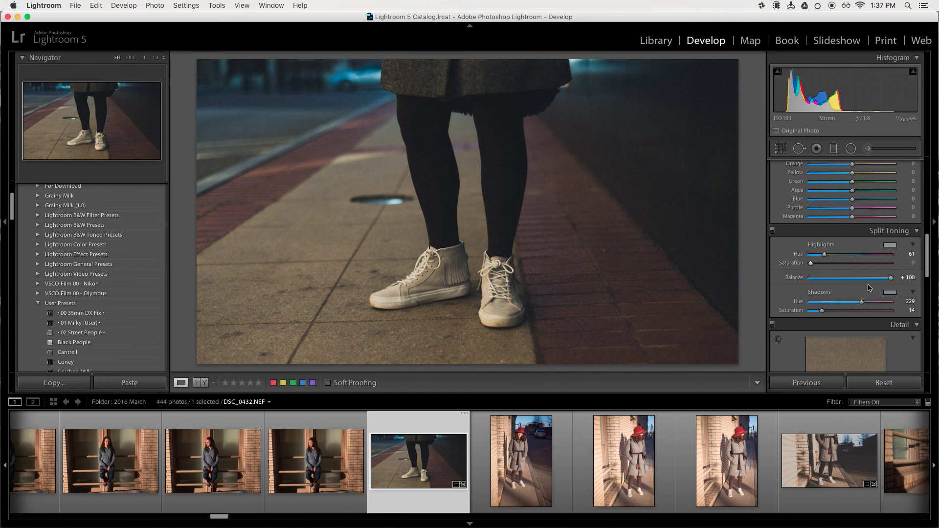
drag(890, 277, 881, 283)
drag(822, 312, 824, 313)
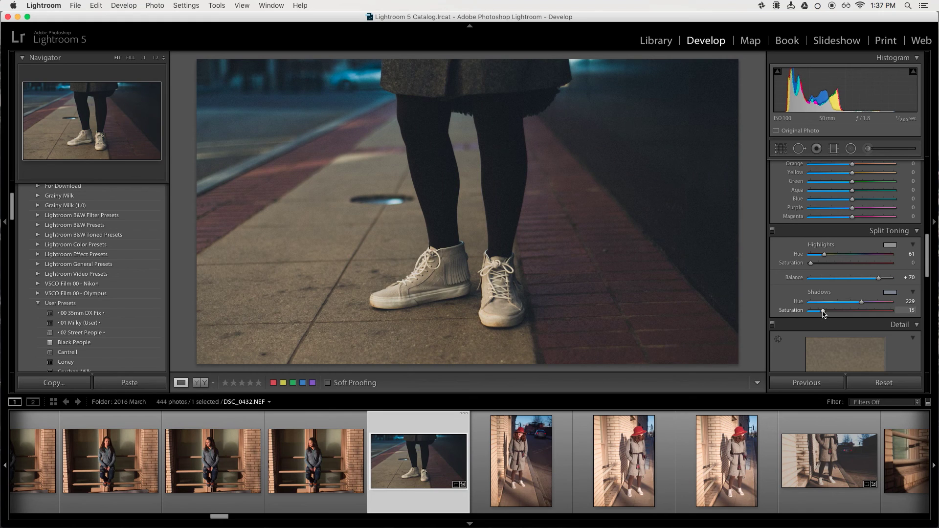
drag(824, 314, 795, 314)
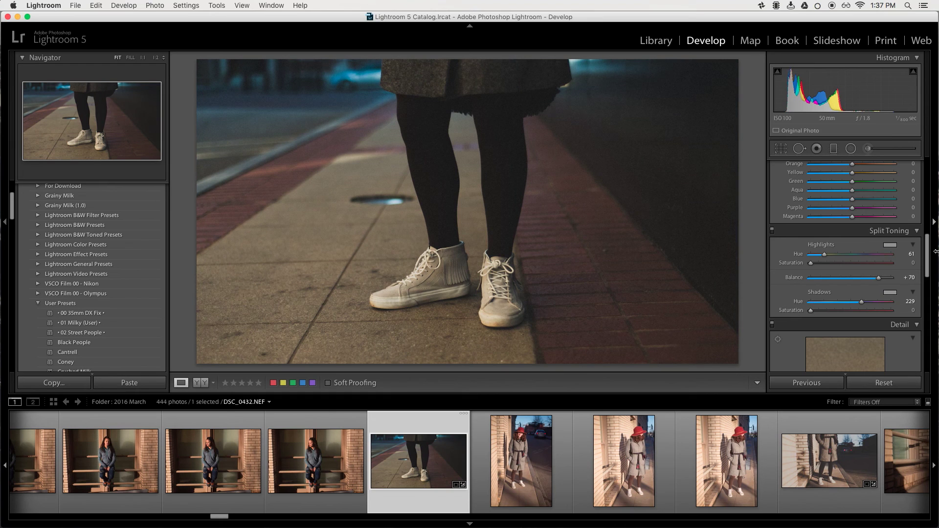
drag(928, 264, 889, 133)
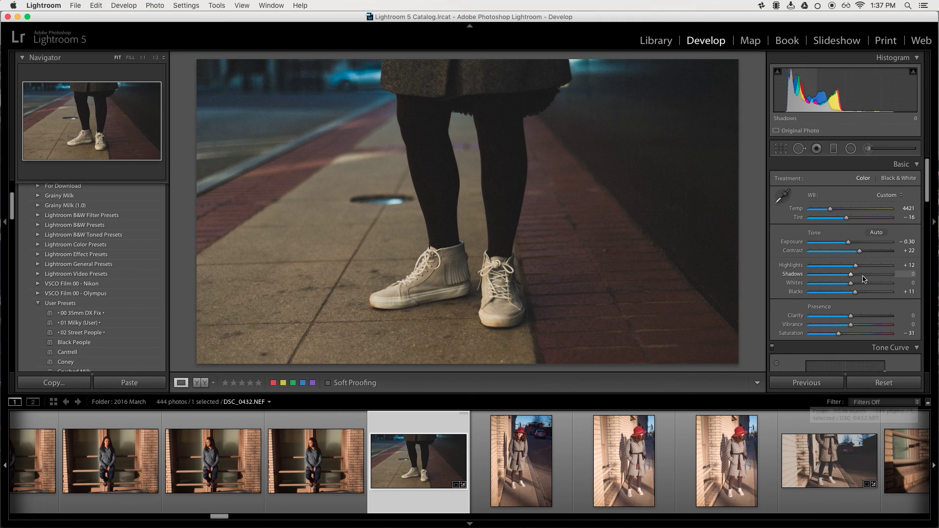
drag(850, 282, 859, 285)
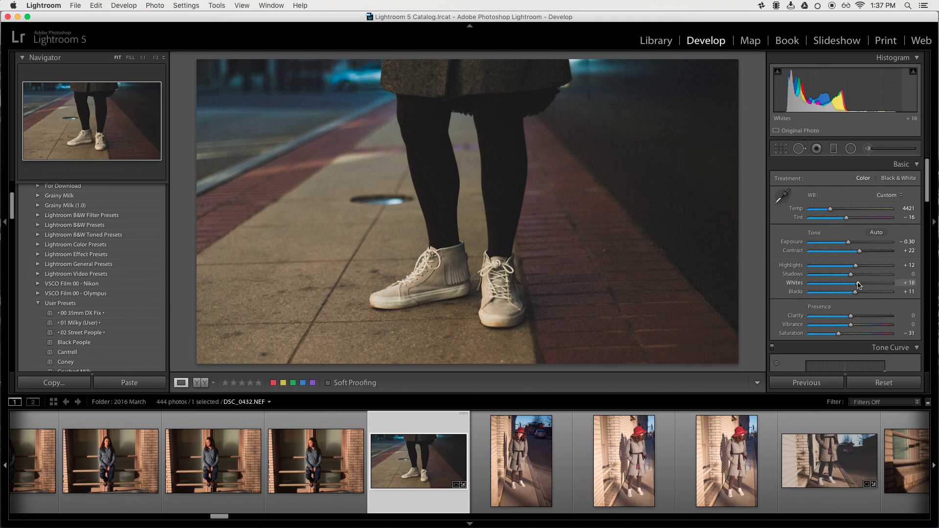
key(super+z)
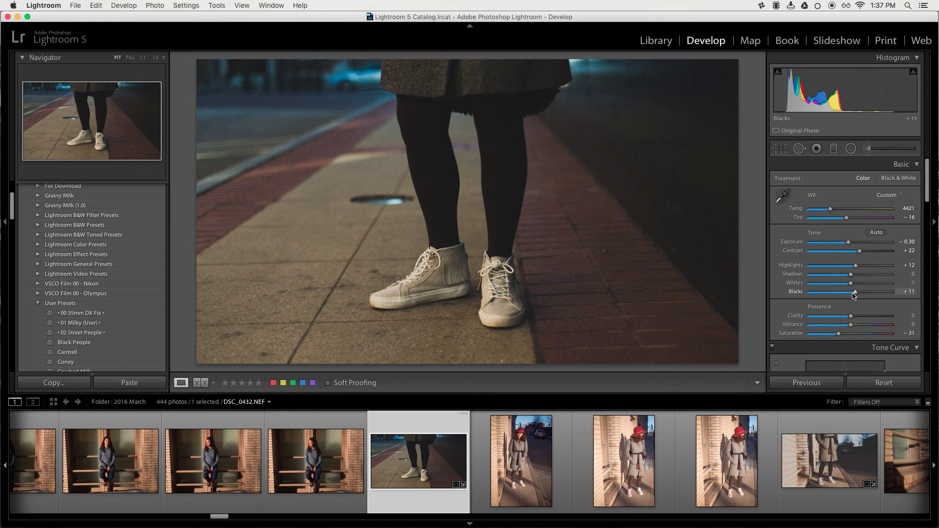
drag(855, 292, 850, 293)
key(super+z)
key(super+z)
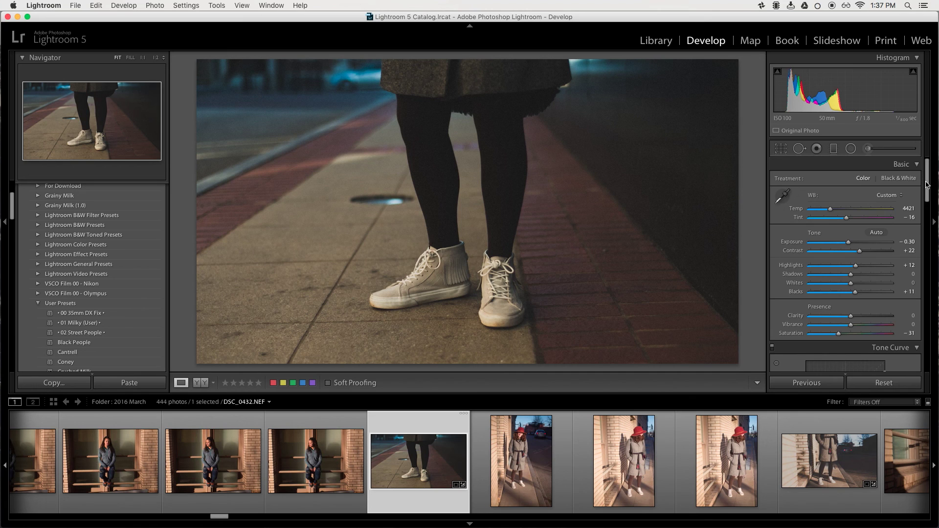
drag(928, 190, 927, 74)
click(432, 267)
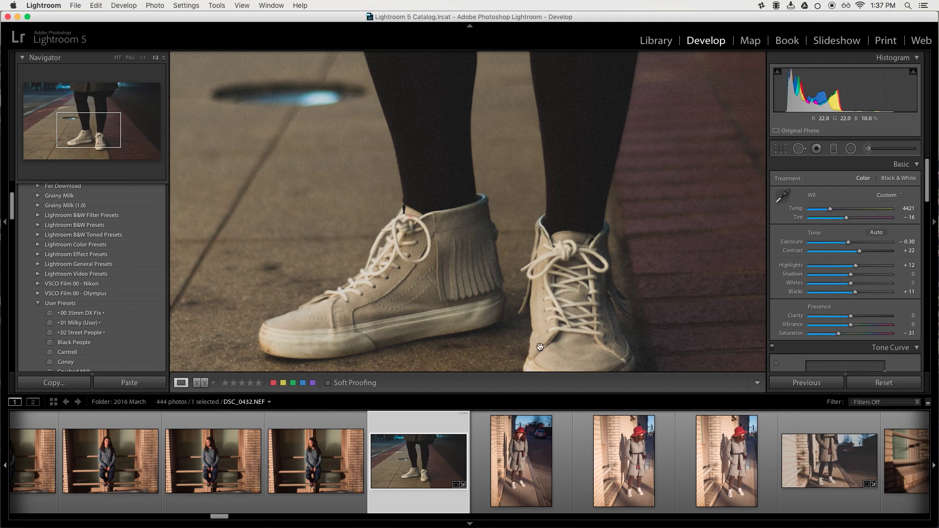
click(650, 360)
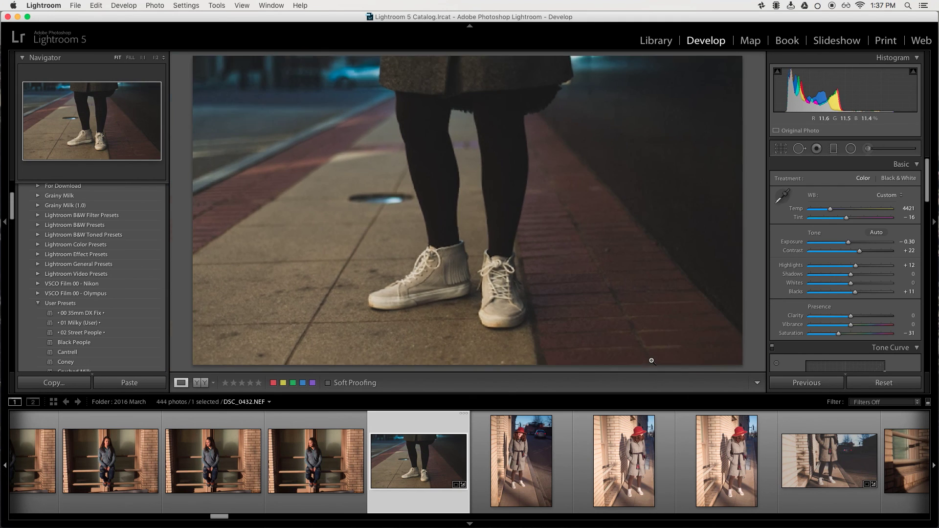